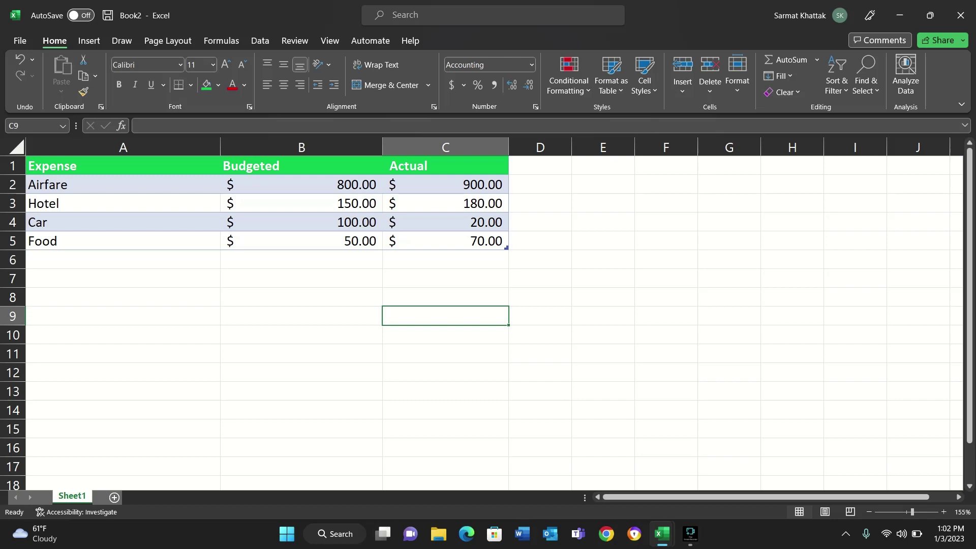
# - Compare the budgeted and actual amounts for the Airfare, Hotel, Car and Food expenses
pyautogui.click(301, 185)
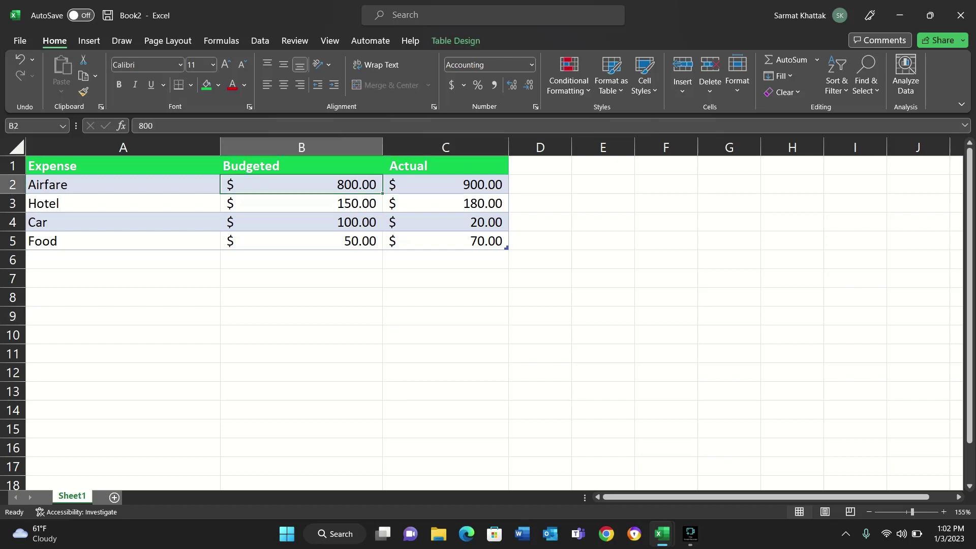
pyautogui.press('Down')
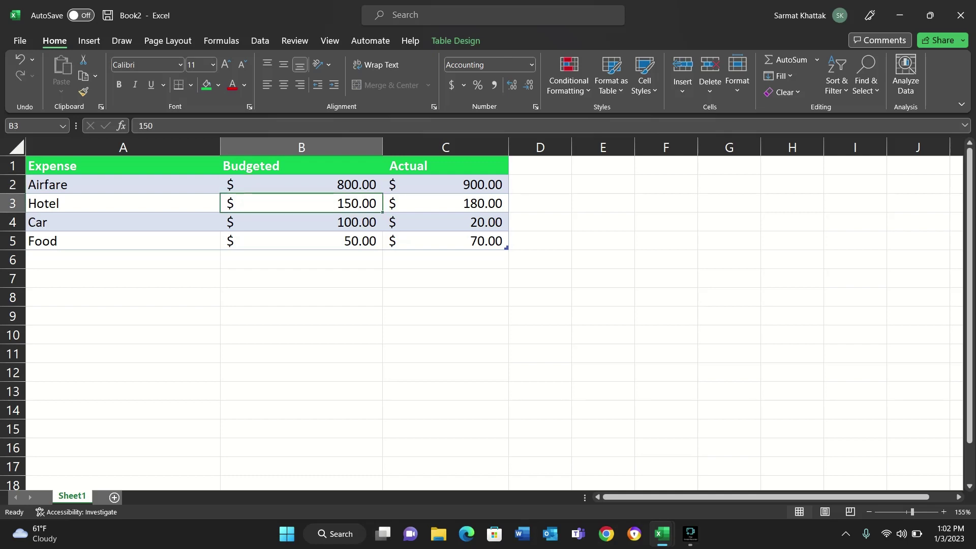
pyautogui.press('Down')
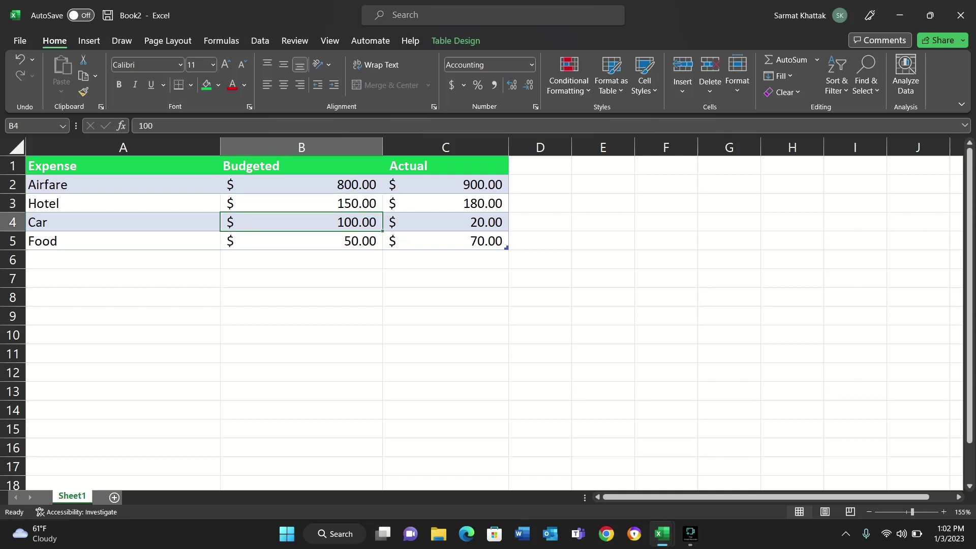
pyautogui.press('Down')
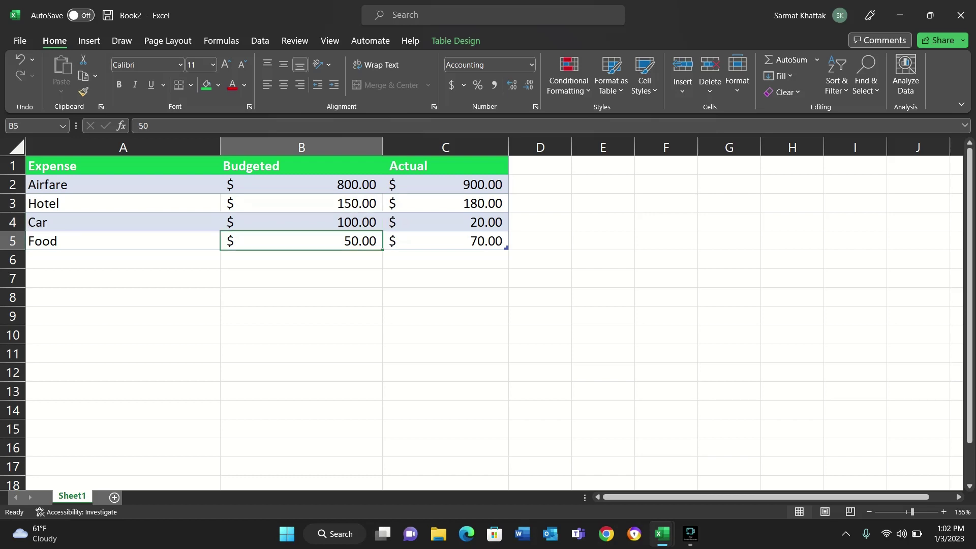
pyautogui.click(445, 185)
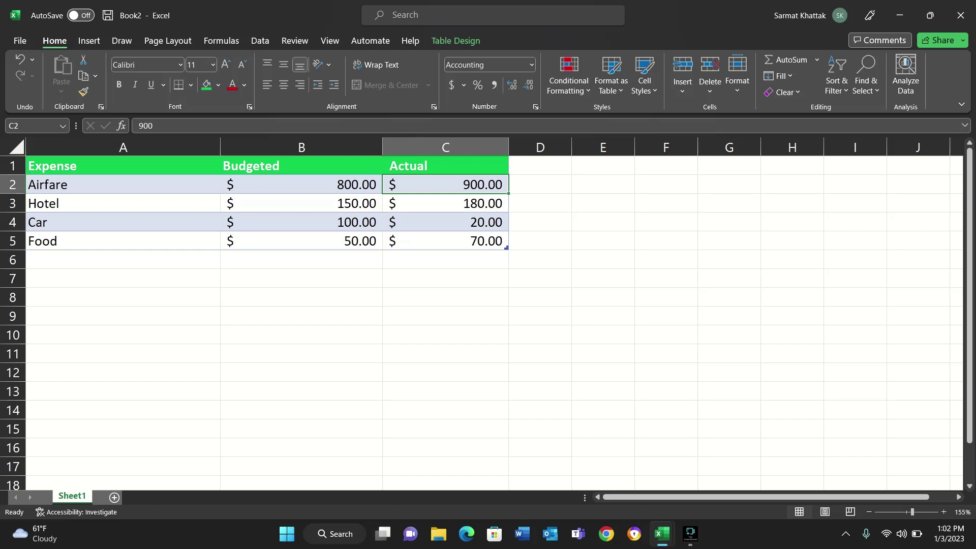
pyautogui.click(301, 203)
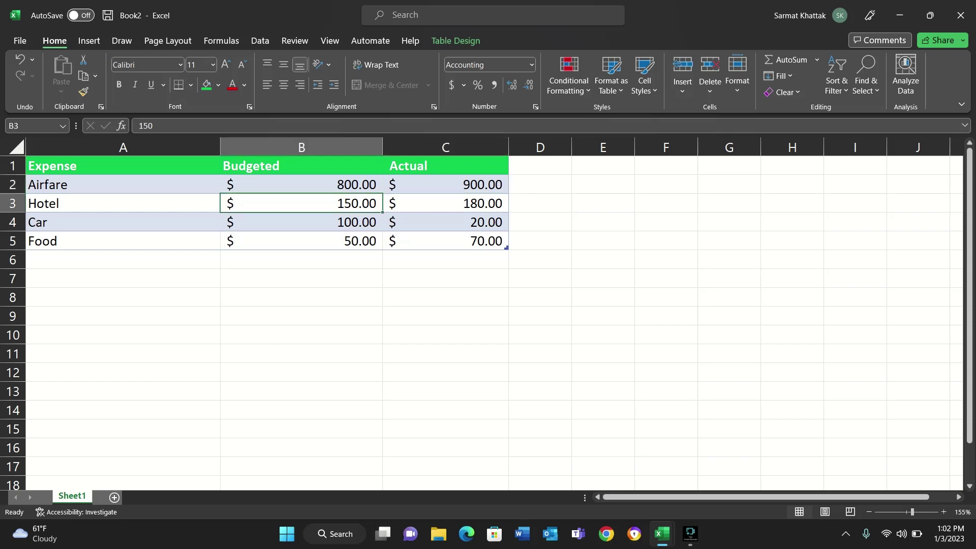
pyautogui.click(445, 203)
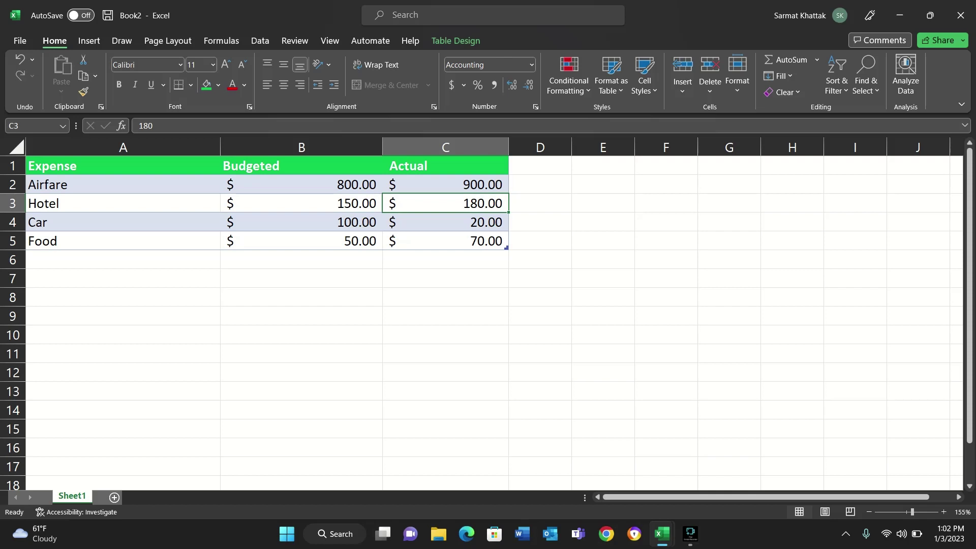
pyautogui.click(300, 222)
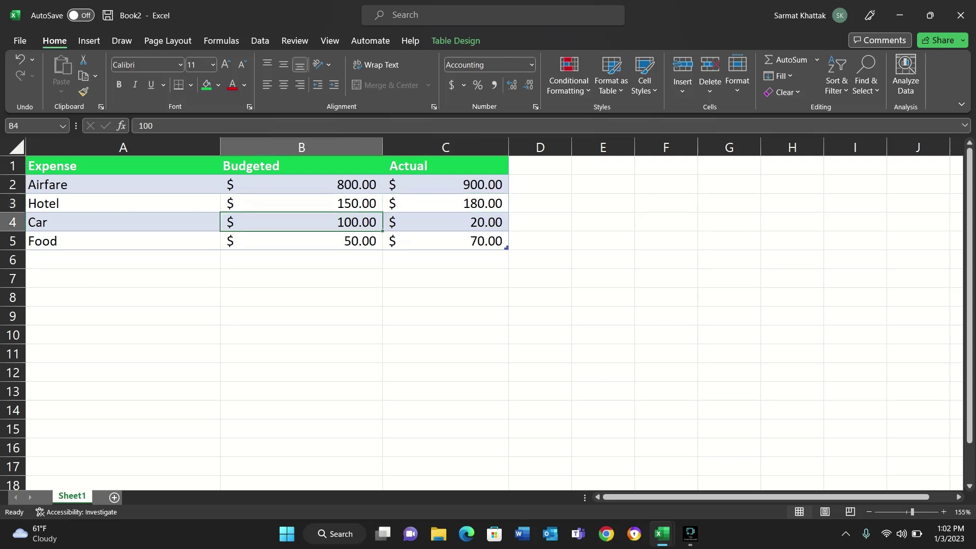
pyautogui.click(445, 222)
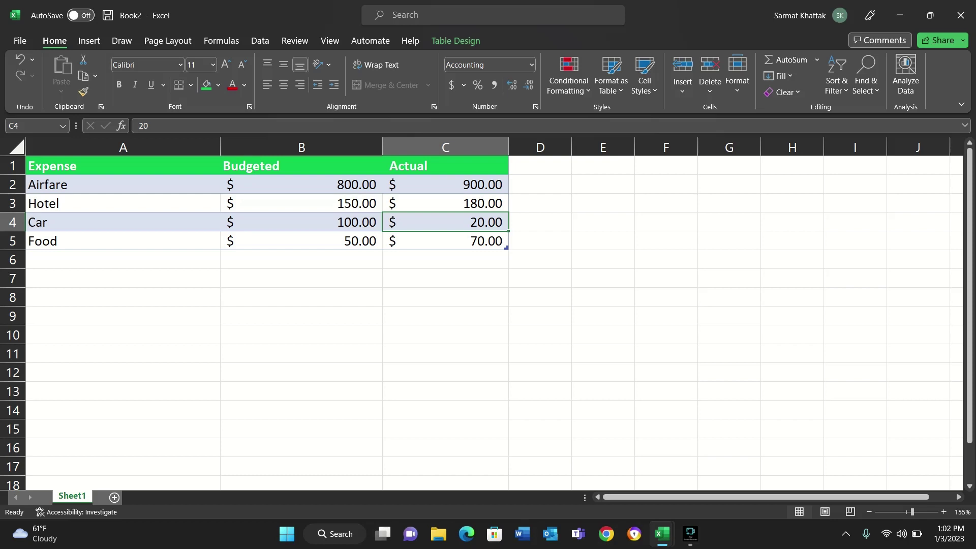
pyautogui.click(301, 241)
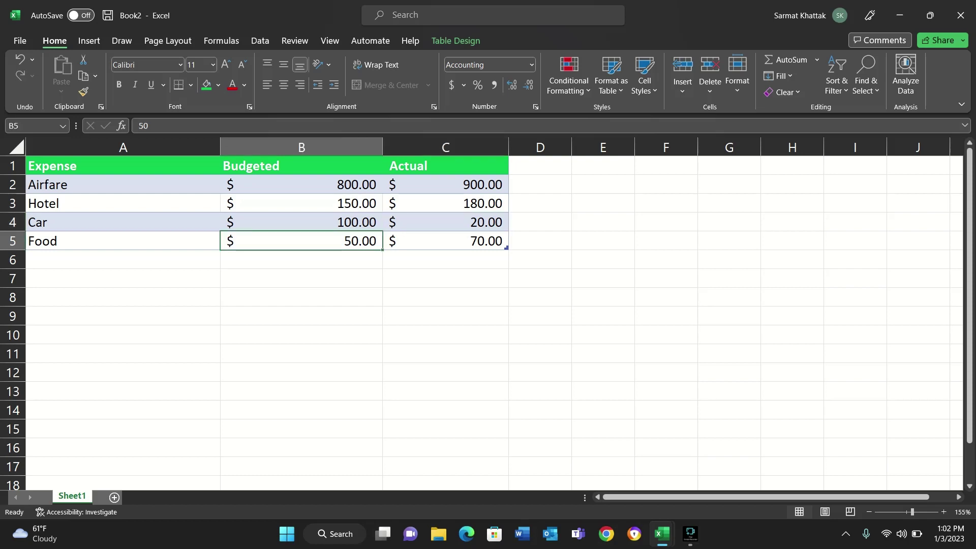
pyautogui.click(446, 241)
# - Extend the expense table by two columns, D and E, by filling the Actual header across row 1
pyautogui.click(540, 166)
pyautogui.click(445, 166)
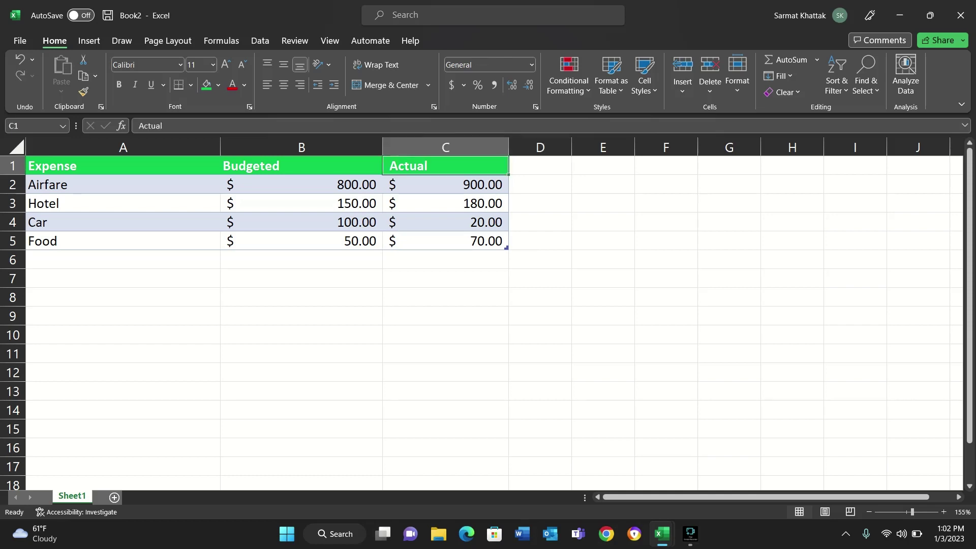
pyautogui.moveTo(507, 174); pyautogui.dragTo(618, 175)
# - Clear the header text in cell D1
pyautogui.doubleClick(539, 165)
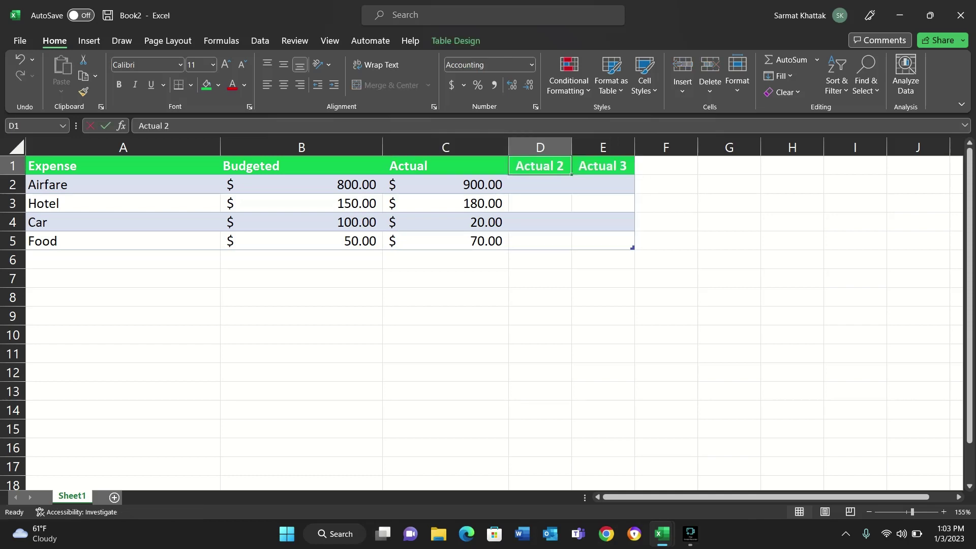
pyautogui.moveTo(559, 166); pyautogui.dragTo(511, 166)
pyautogui.press('BackSpace')
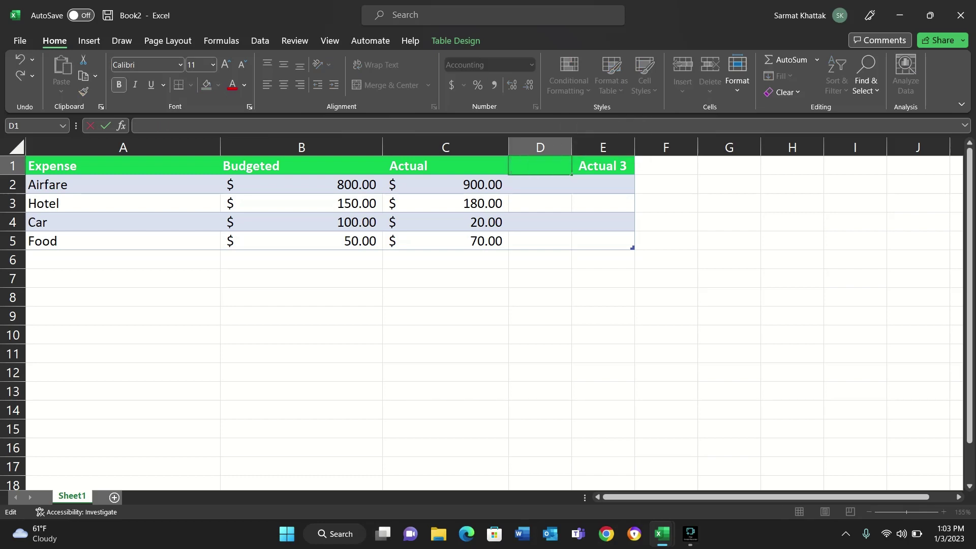
pyautogui.write('Over Spent')
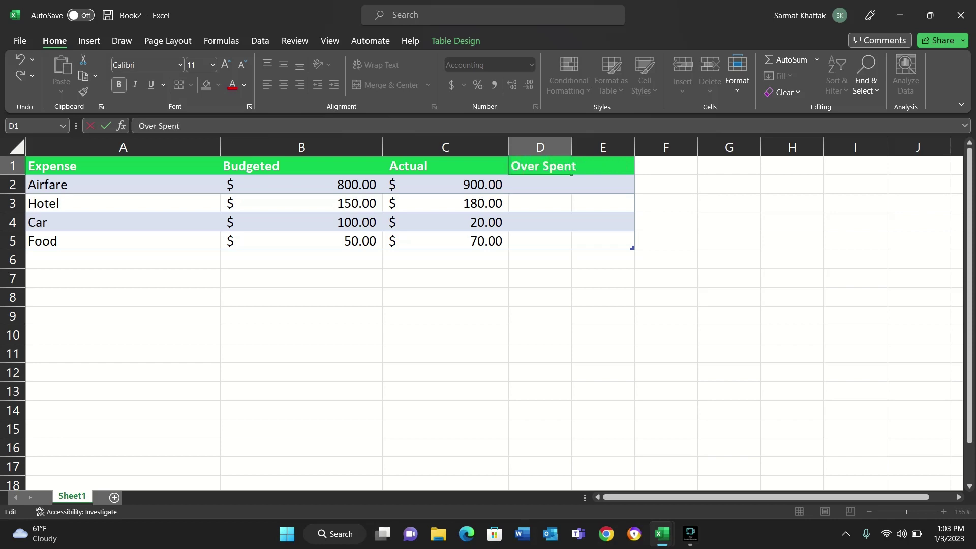
pyautogui.press('BackSpace')
pyautogui.press('BackSpace')
pyautogui.press('BackSpace')
pyautogui.press('BackSpace')
pyautogui.press('BackSpace')
pyautogui.press('BackSpace')
pyautogui.press('BackSpace')
pyautogui.press('BackSpace')
pyautogui.press('BackSpace')
pyautogui.press('BackSpace')
# - Enter Difference as the header in cell D1 and widen column D to fit it
pyautogui.write('Differn')
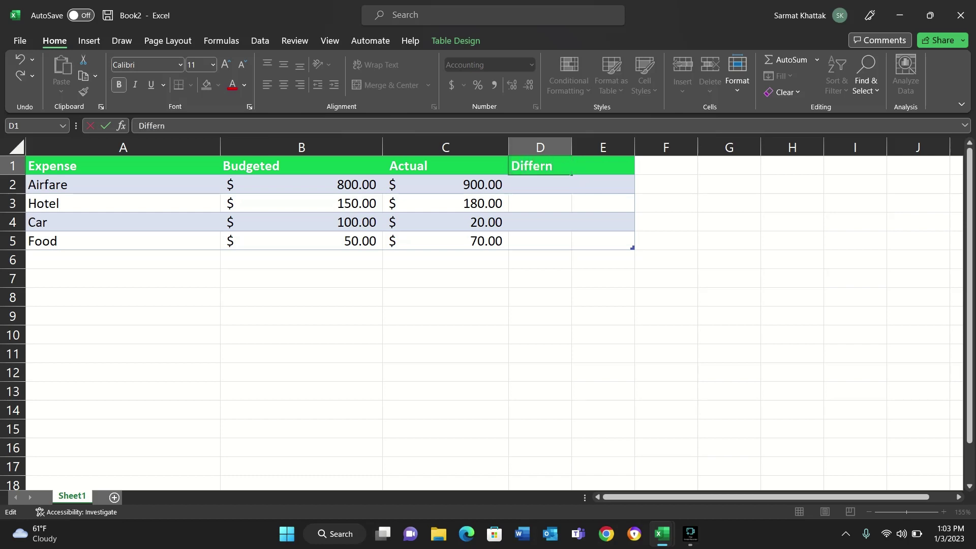
pyautogui.press('BackSpace')
pyautogui.write('ence')
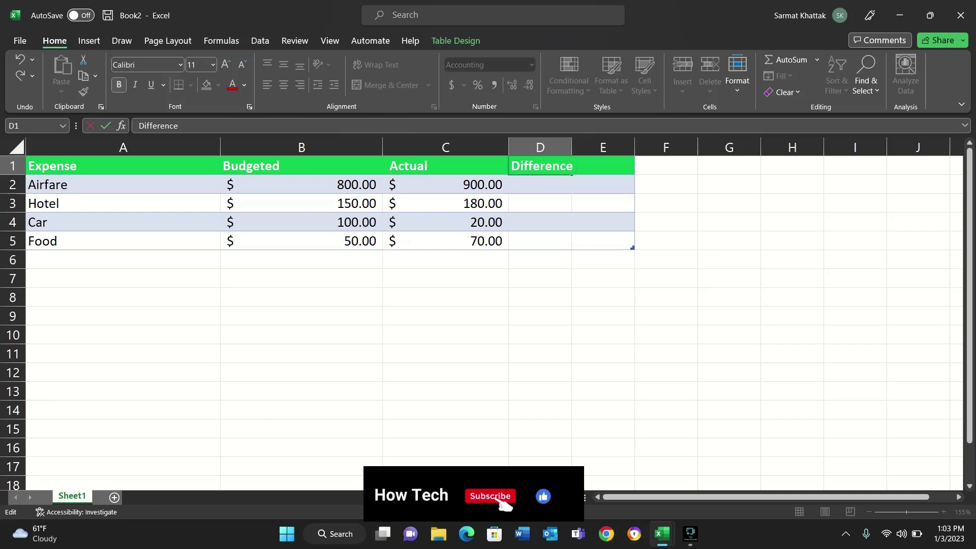
pyautogui.click(603, 260)
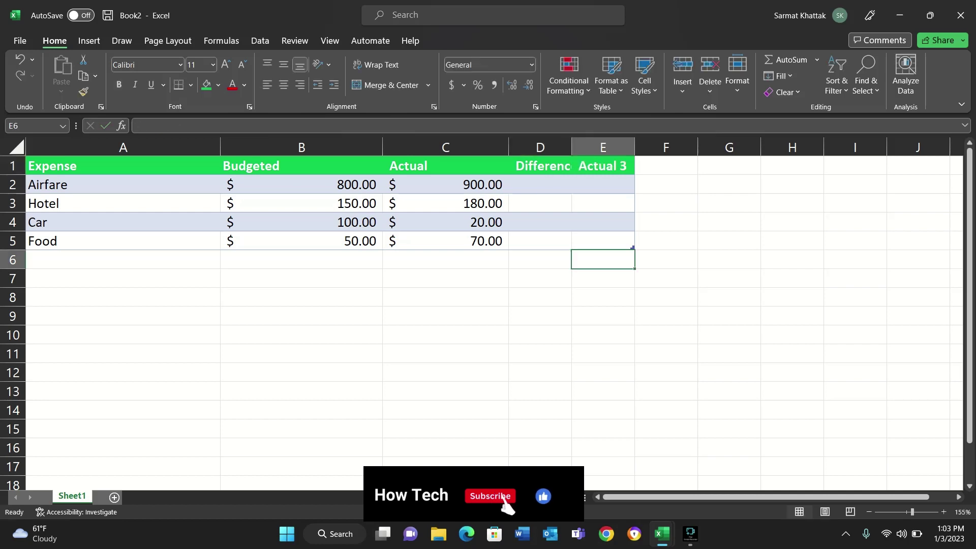
pyautogui.moveTo(572, 147); pyautogui.dragTo(606, 147)
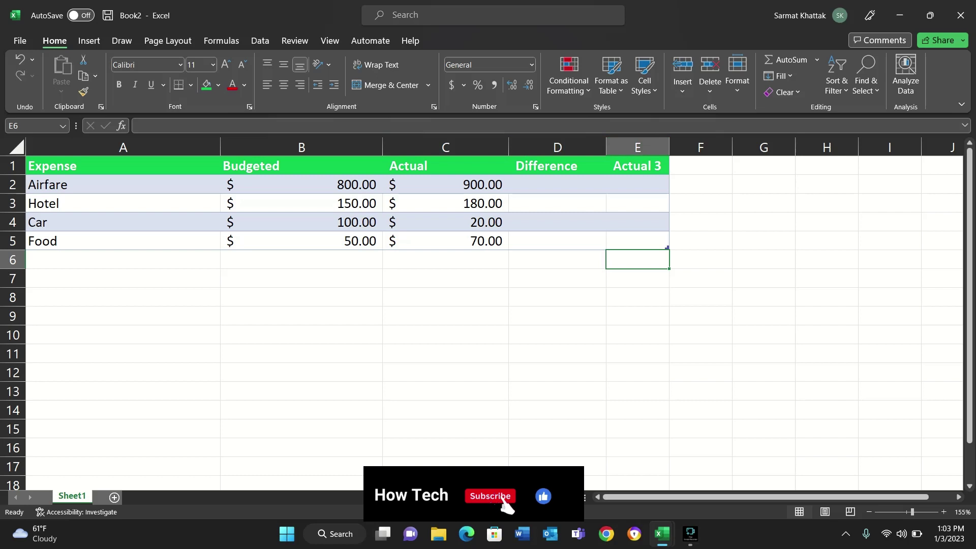
# - Rename the header in cell E1 as Status
pyautogui.click(630, 166)
pyautogui.doubleClick(630, 166)
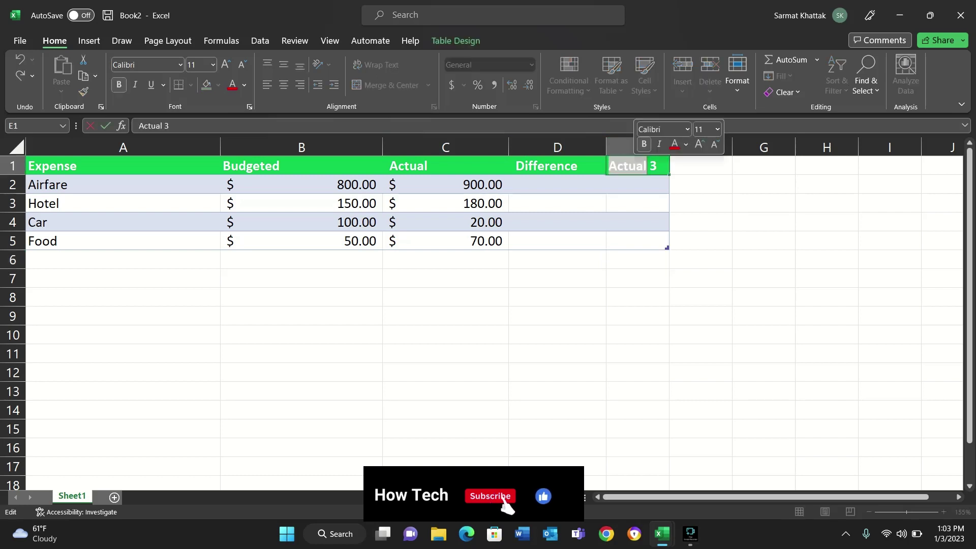
pyautogui.press('BackSpace')
pyautogui.press('BackSpace')
pyautogui.press('Delete')
pyautogui.write('S')
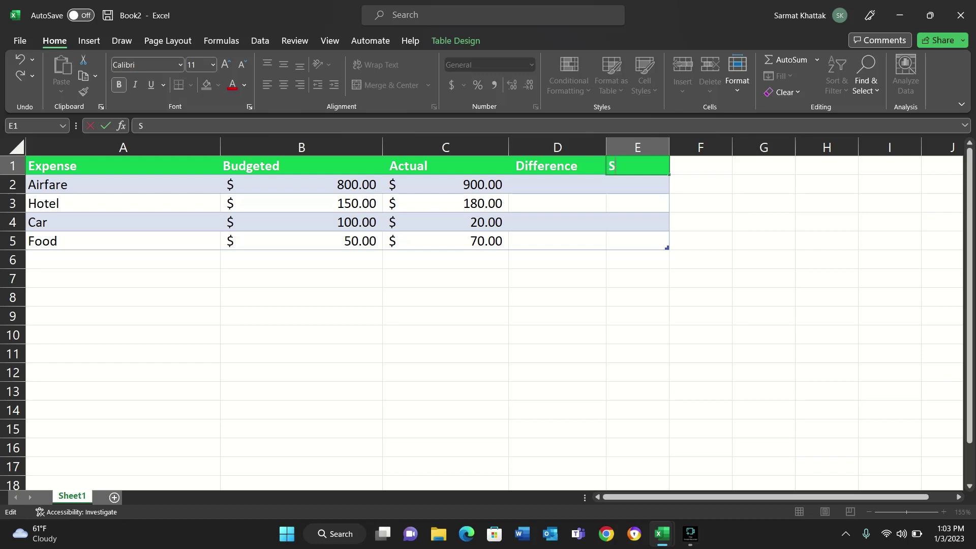
pyautogui.write('tatus')
# - Enter the formula =IF(C2>B2,C2-B2,0) in cell D2 to calculate the overspent amount for the Difference column
pyautogui.click(557, 185)
pyautogui.doubleClick(557, 185)
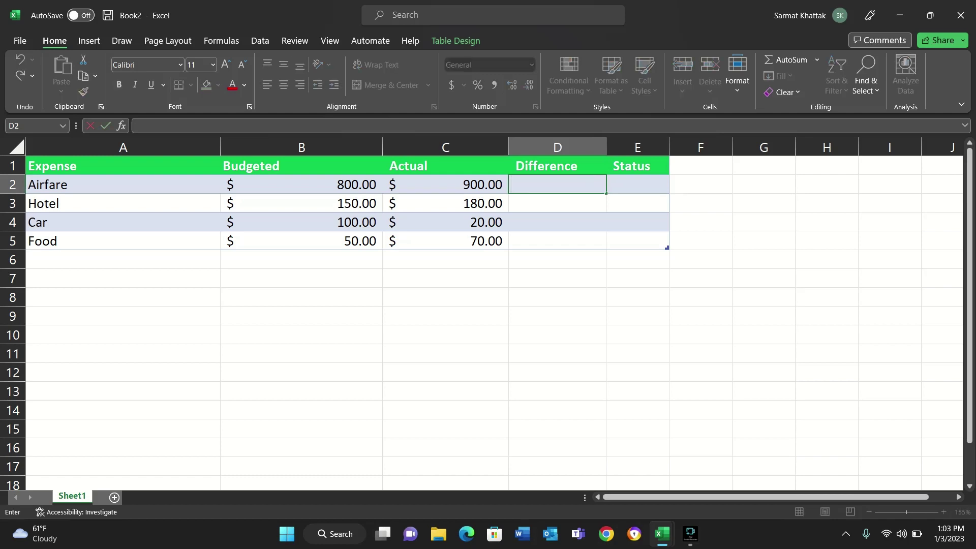
pyautogui.write('=')
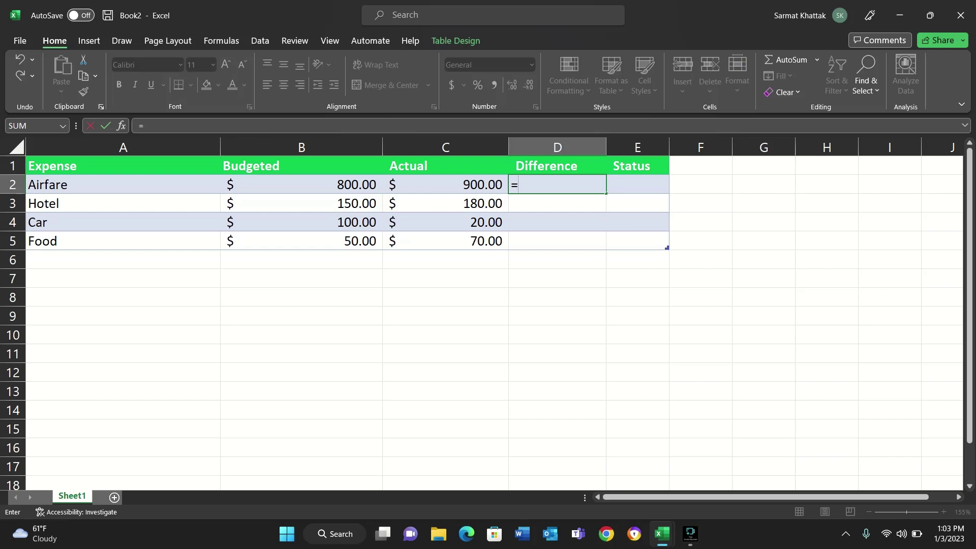
pyautogui.write('if(')
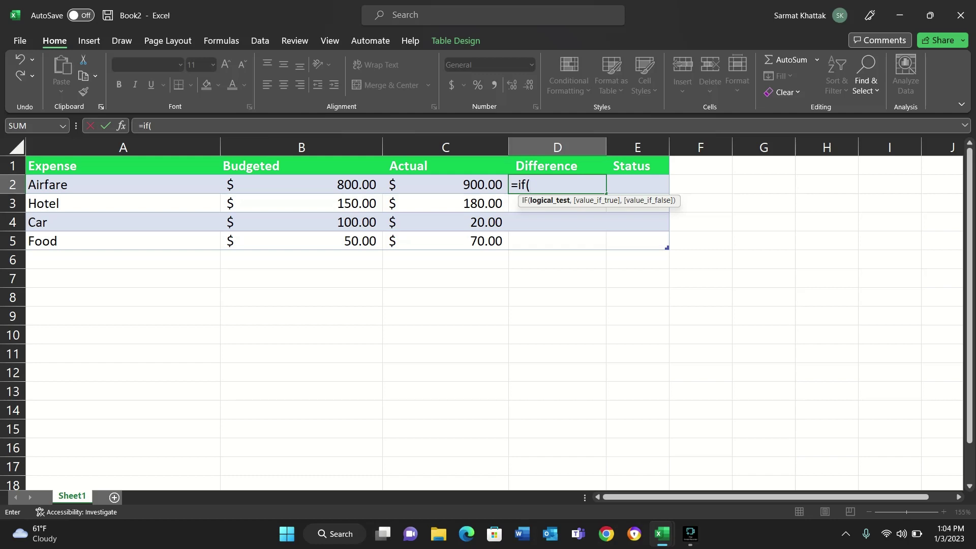
pyautogui.write('c2')
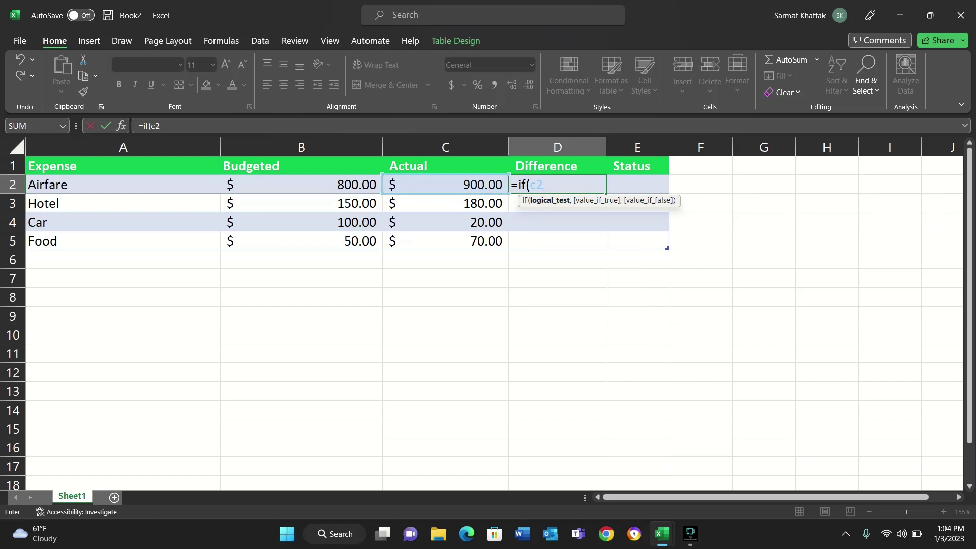
pyautogui.write('>b2')
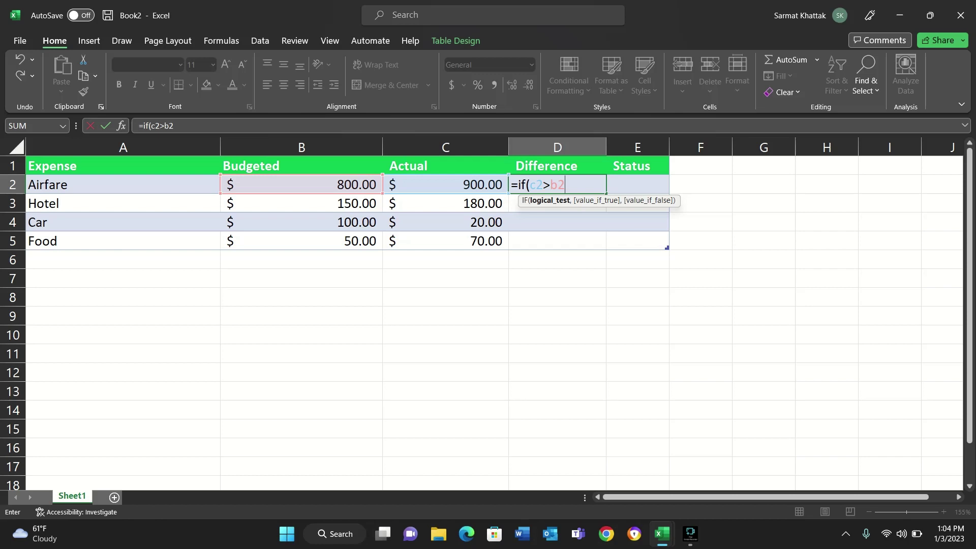
pyautogui.write(',')
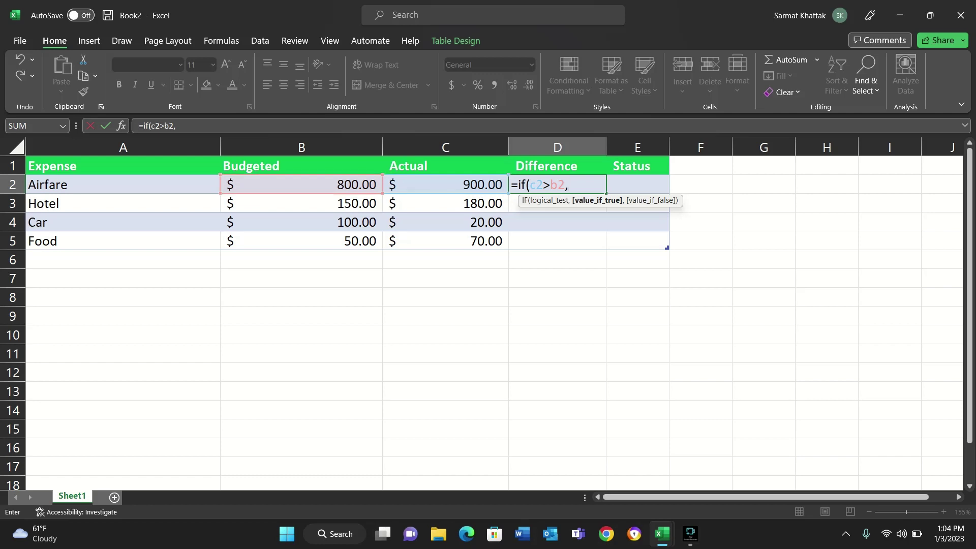
pyautogui.write('c')
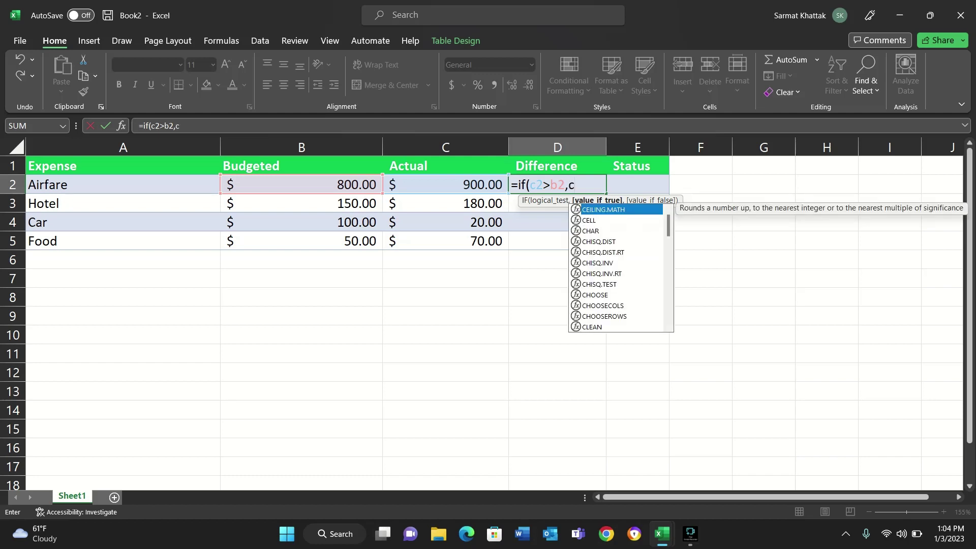
pyautogui.write('2')
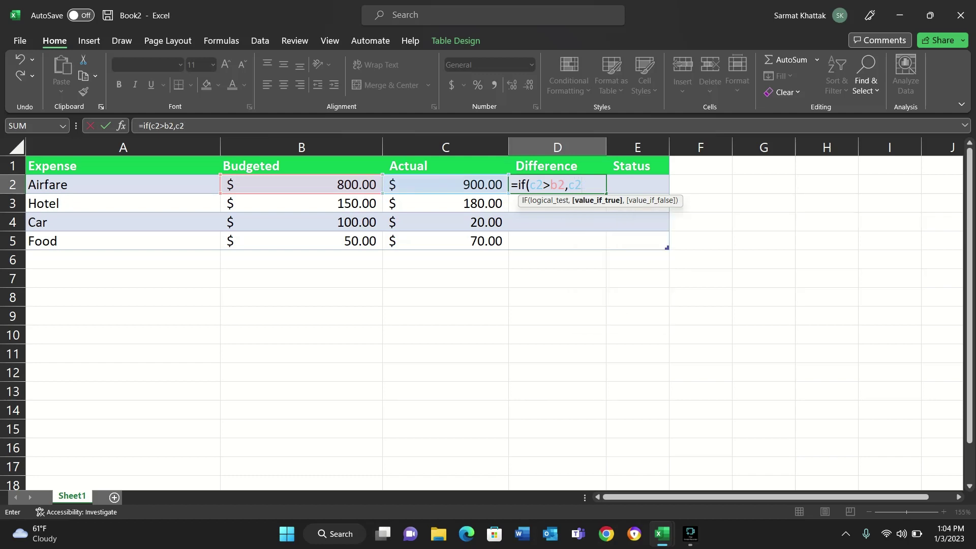
pyautogui.write('-')
pyautogui.write('b2')
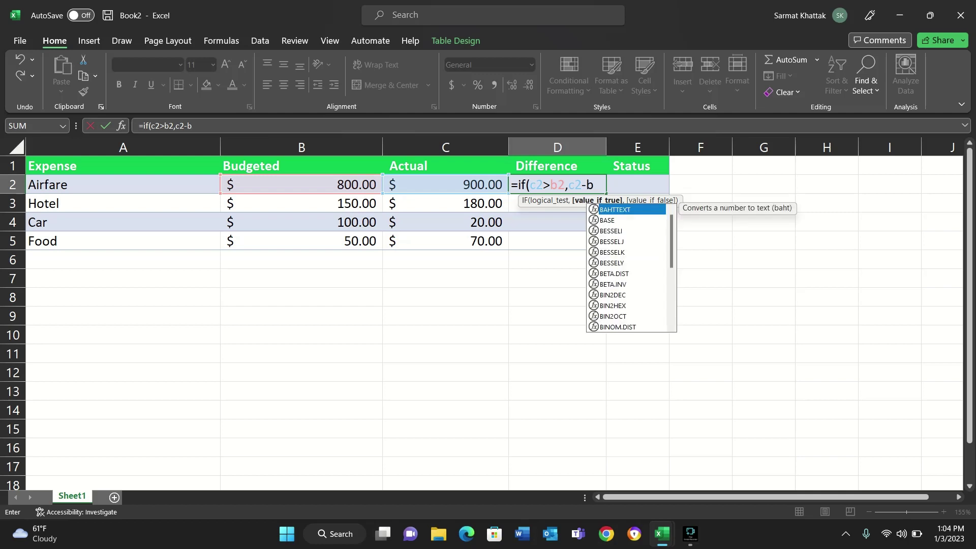
pyautogui.write(',')
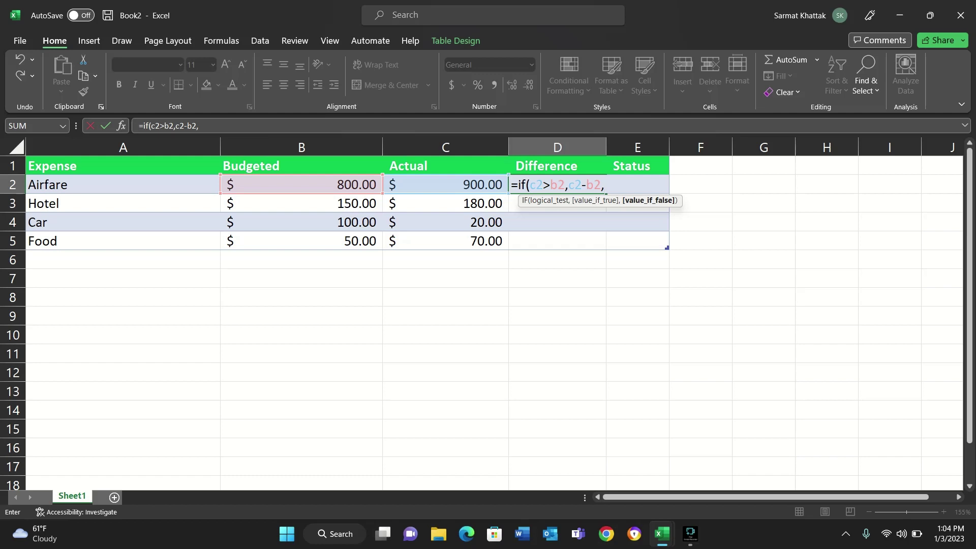
pyautogui.write('0)')
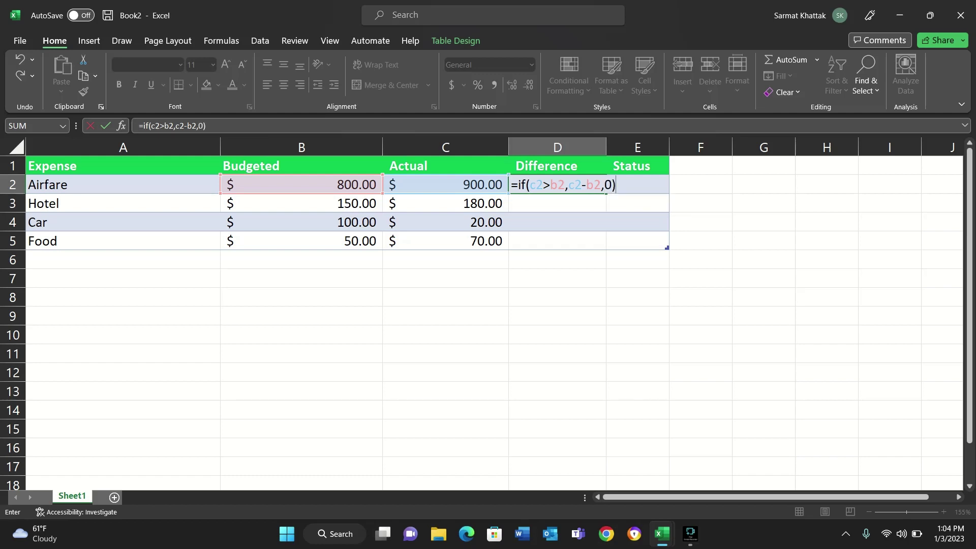
pyautogui.press('Tab')
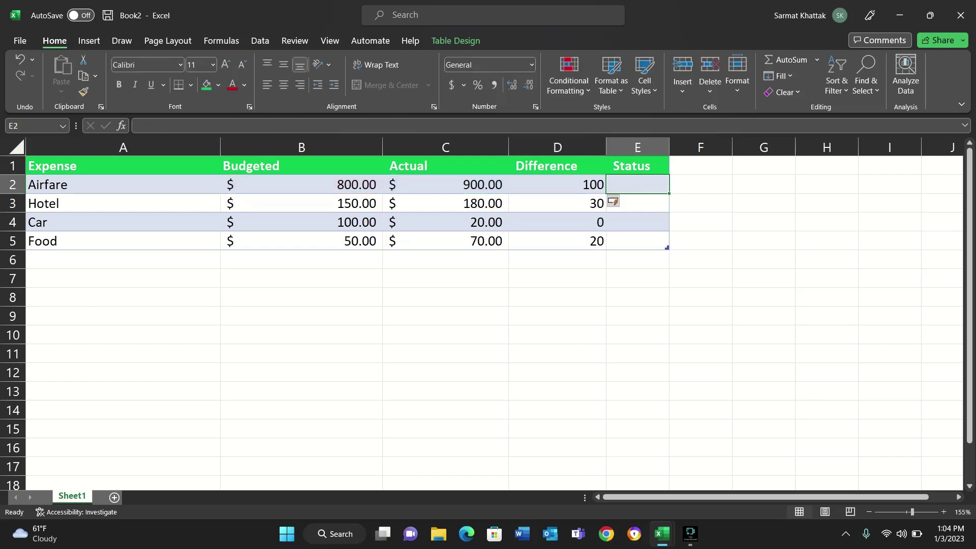
# - Review the Difference formulas in D2:D5 against the actual amounts in column C
pyautogui.press('Left')
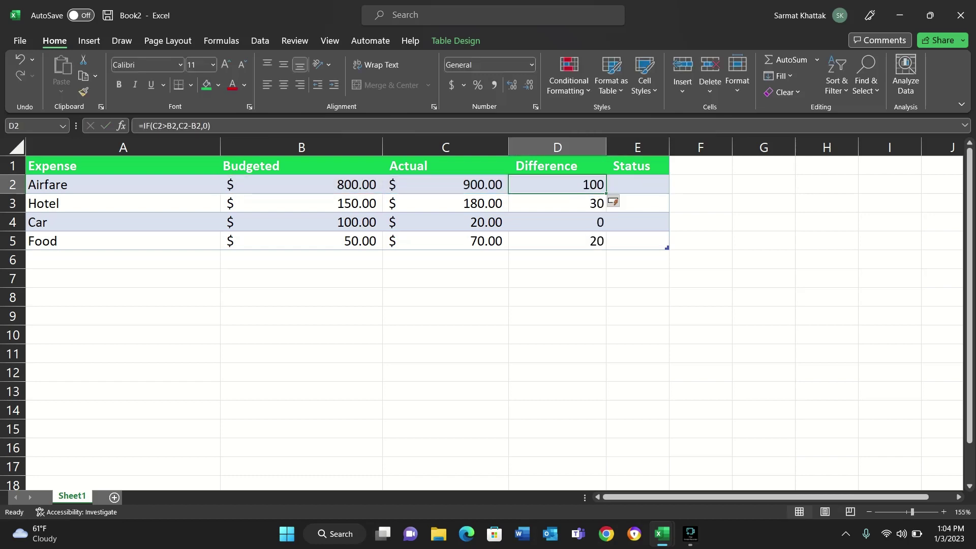
pyautogui.click(557, 203)
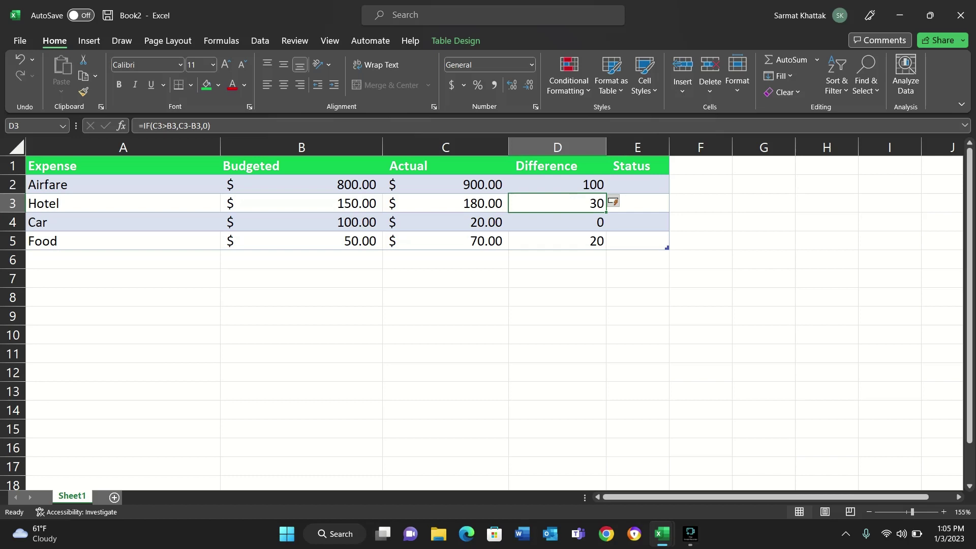
pyautogui.click(557, 222)
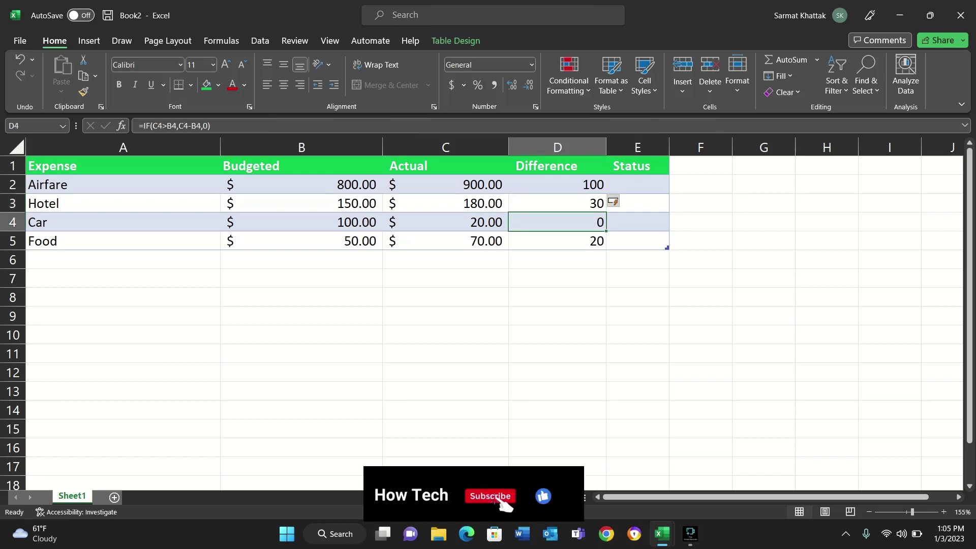
pyautogui.click(557, 185)
pyautogui.click(446, 184)
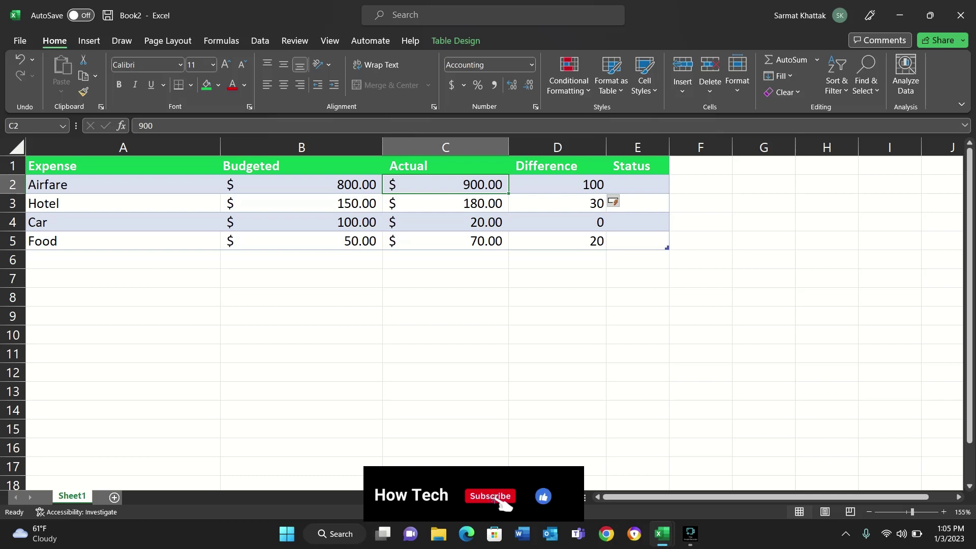
pyautogui.click(557, 203)
pyautogui.click(557, 222)
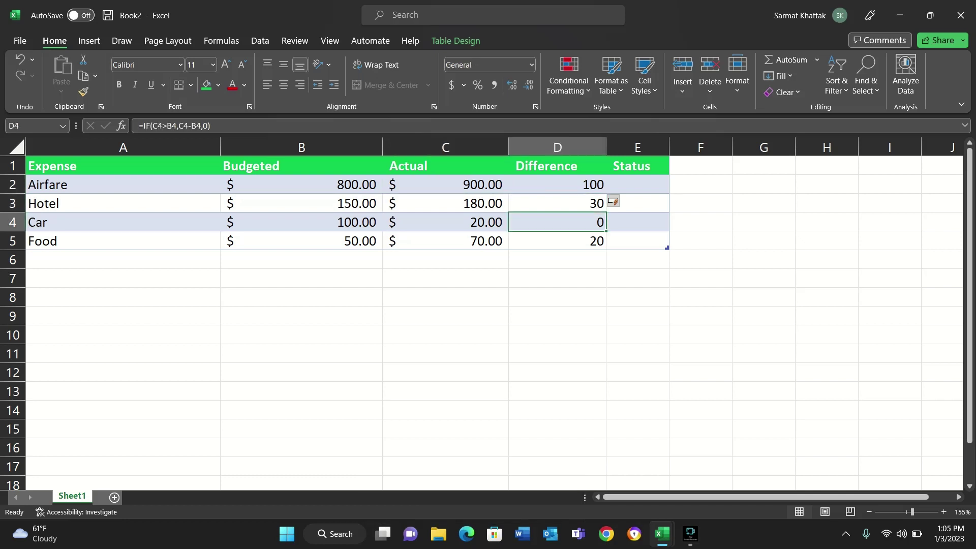
pyautogui.click(445, 222)
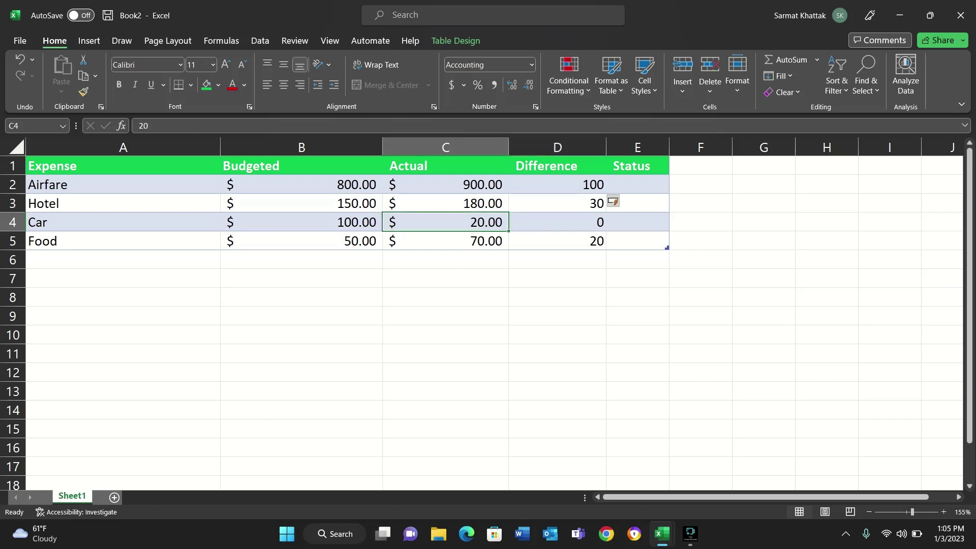
pyautogui.click(557, 240)
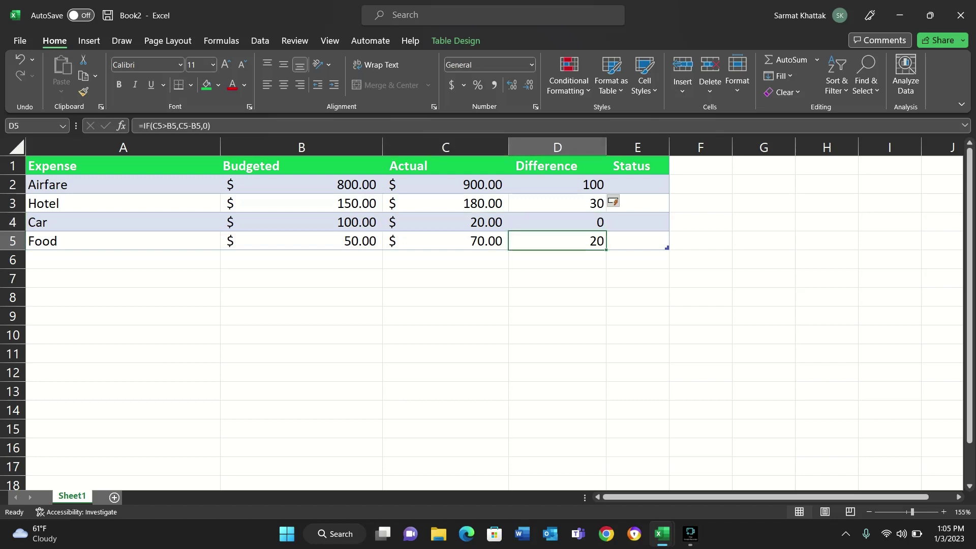
# - Enter the formula =IF(C2>B2,"Over the Budget","Within Budget") in cell E2 and widen column E to fit the status text
pyautogui.doubleClick(637, 184)
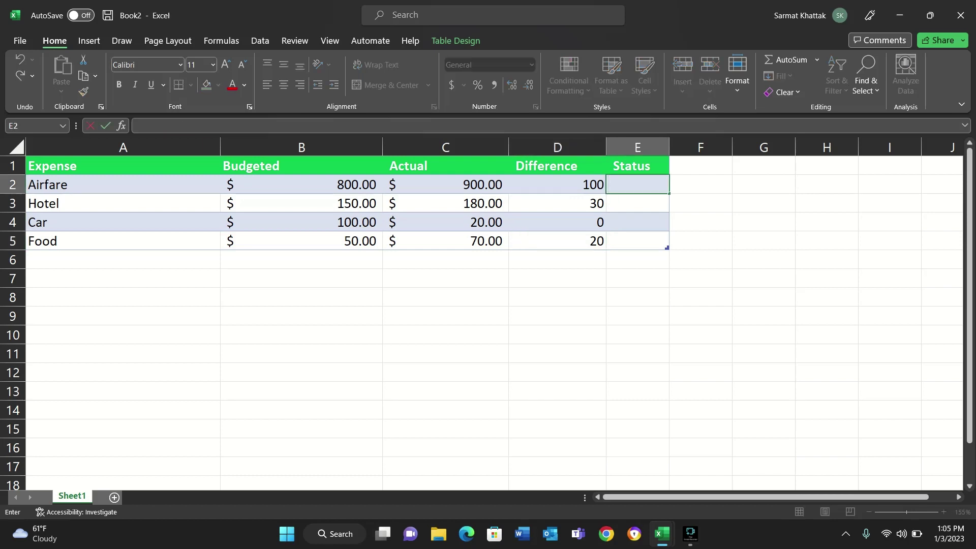
pyautogui.write('=')
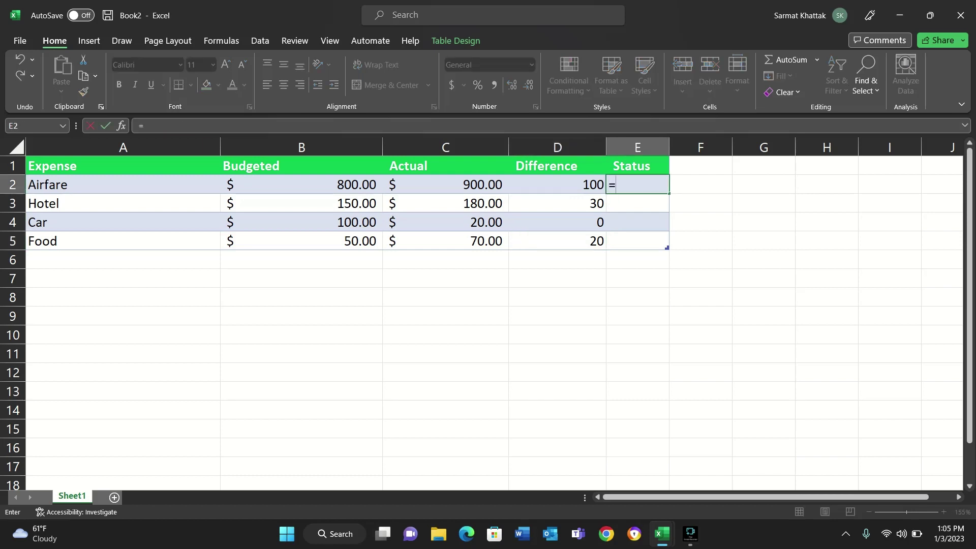
pyautogui.write('if')
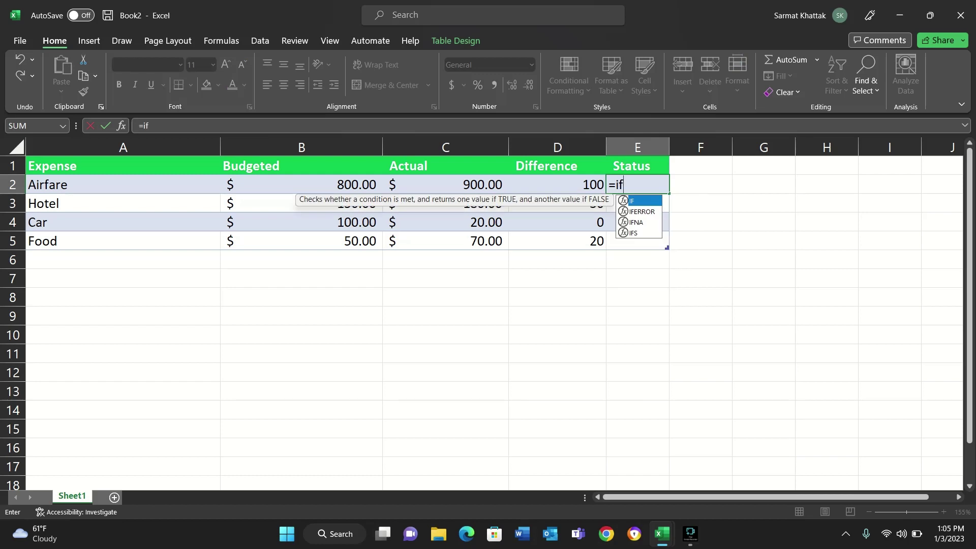
pyautogui.write('(')
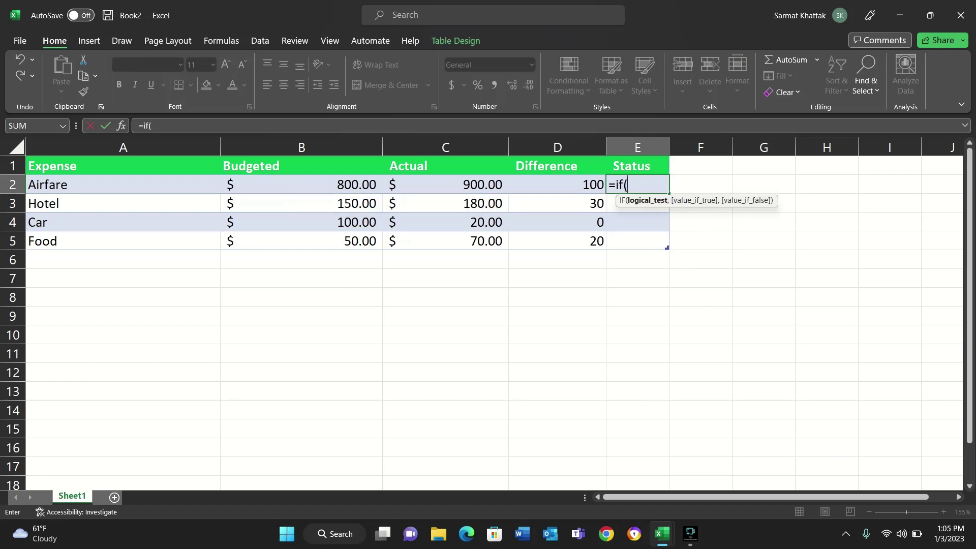
pyautogui.write('c')
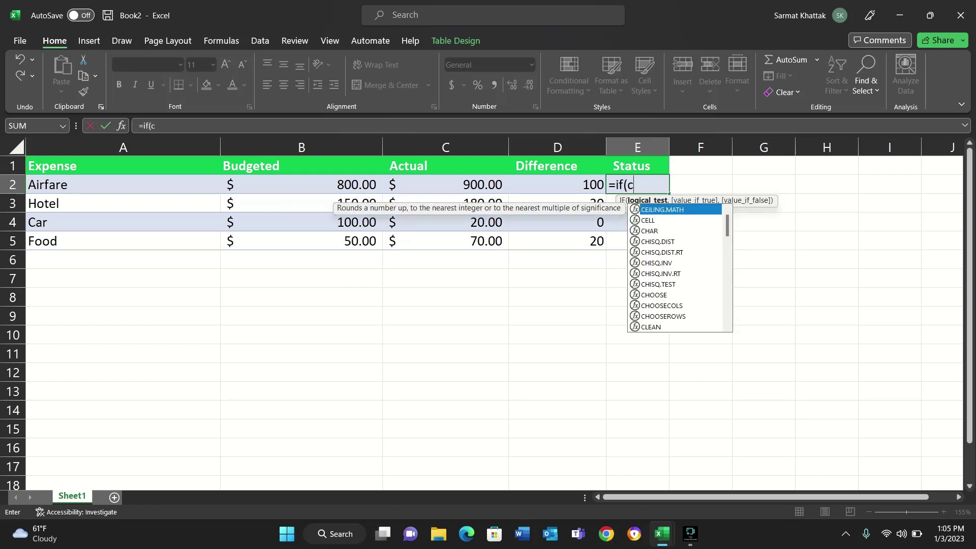
pyautogui.write('2>b')
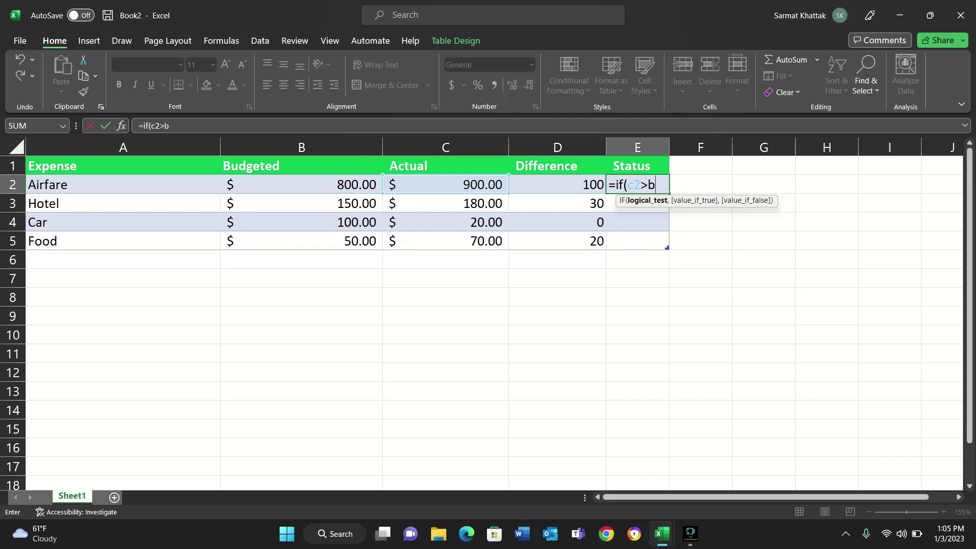
pyautogui.write('2,')
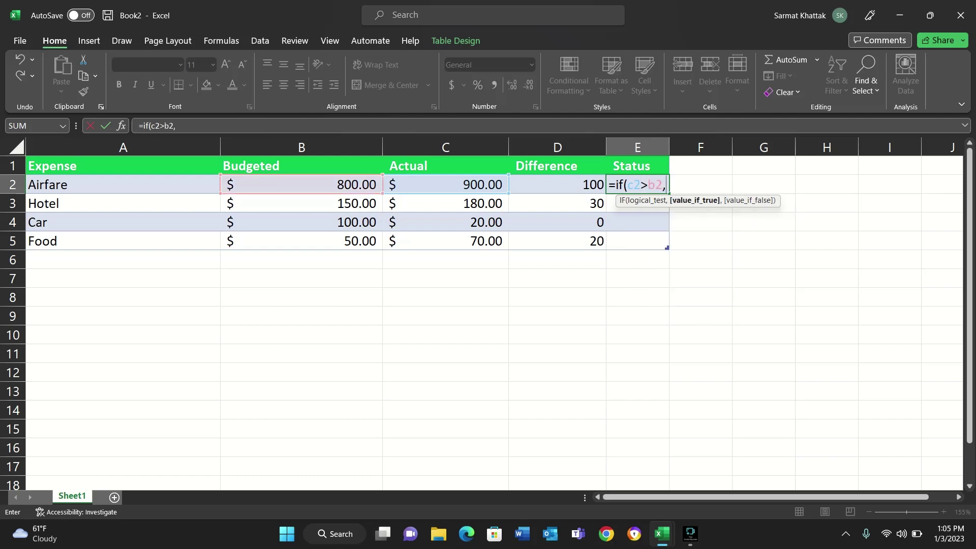
pyautogui.write('"')
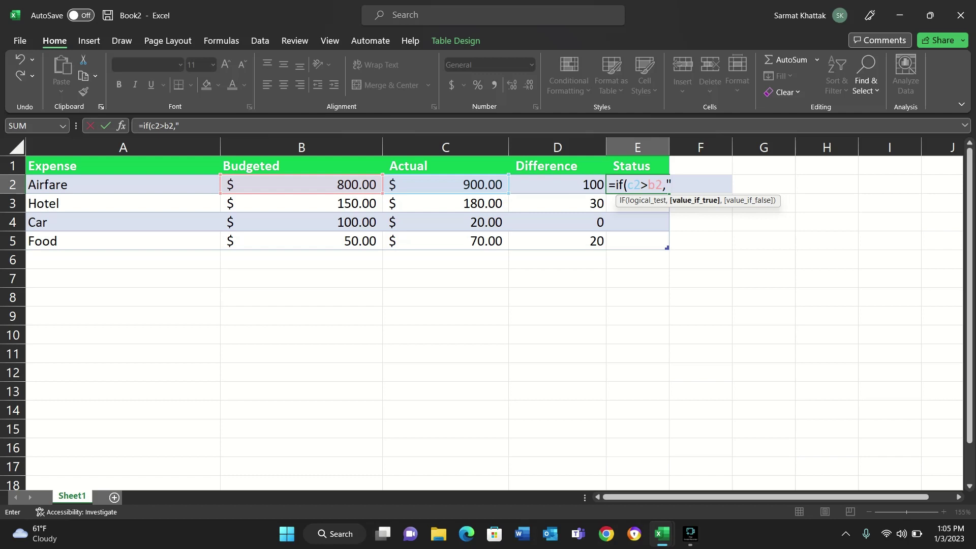
pyautogui.write('"')
pyautogui.press('F2')
pyautogui.hotkey('shift', 'Left')
pyautogui.hotkey('shift', 'Left')
pyautogui.press('Right')
pyautogui.press('Left')
pyautogui.write('Over ')
pyautogui.write('the Budg')
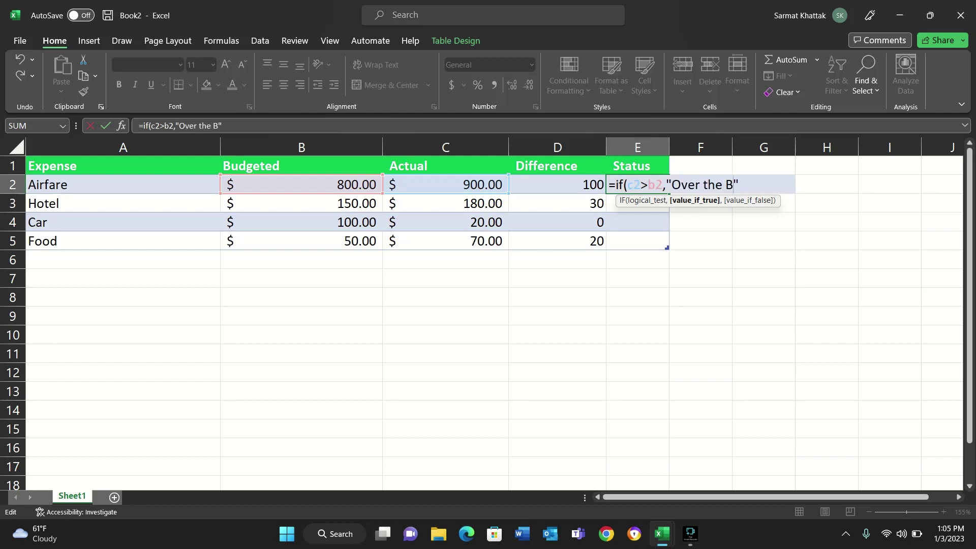
pyautogui.write('et')
pyautogui.write(',')
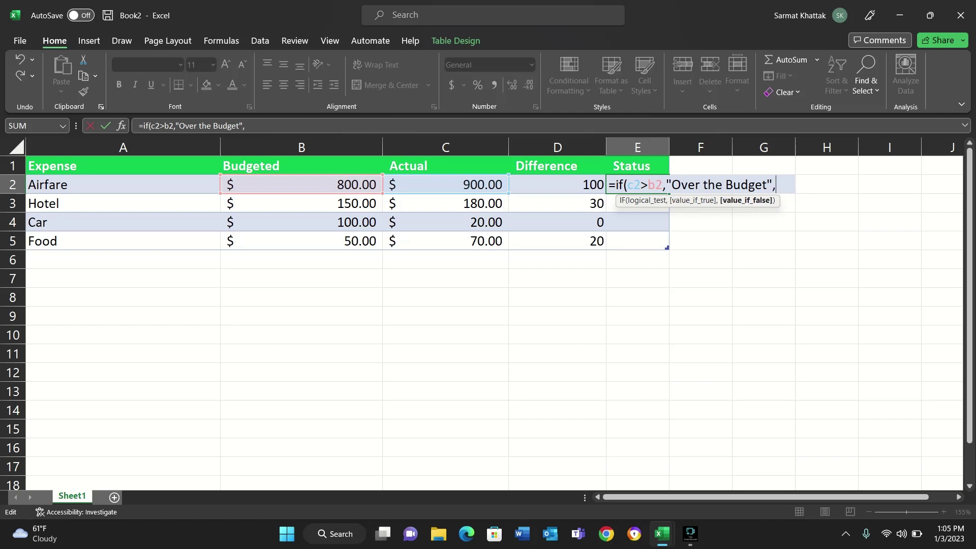
pyautogui.write('"')
pyautogui.write('"')
pyautogui.write('Within ')
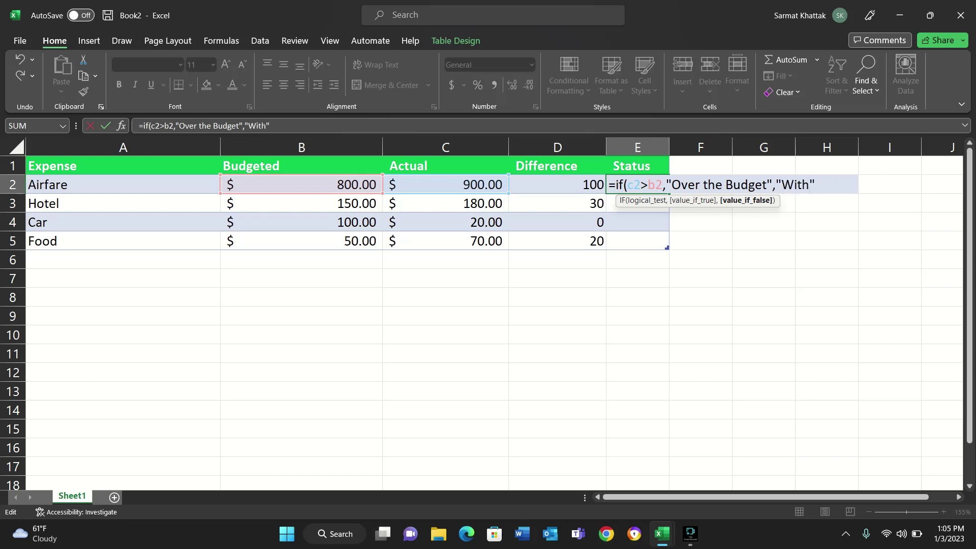
pyautogui.write('Budget')
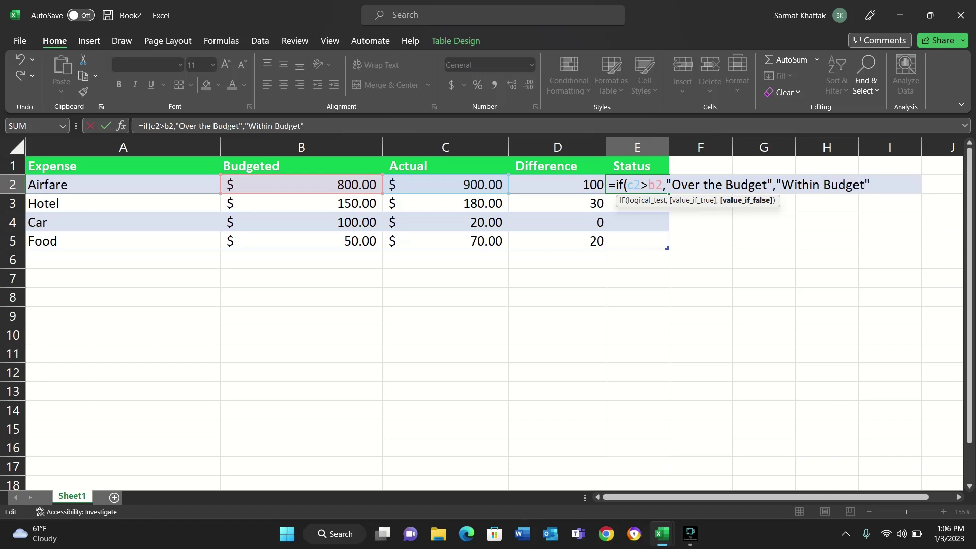
pyautogui.write(')')
pyautogui.press('Return')
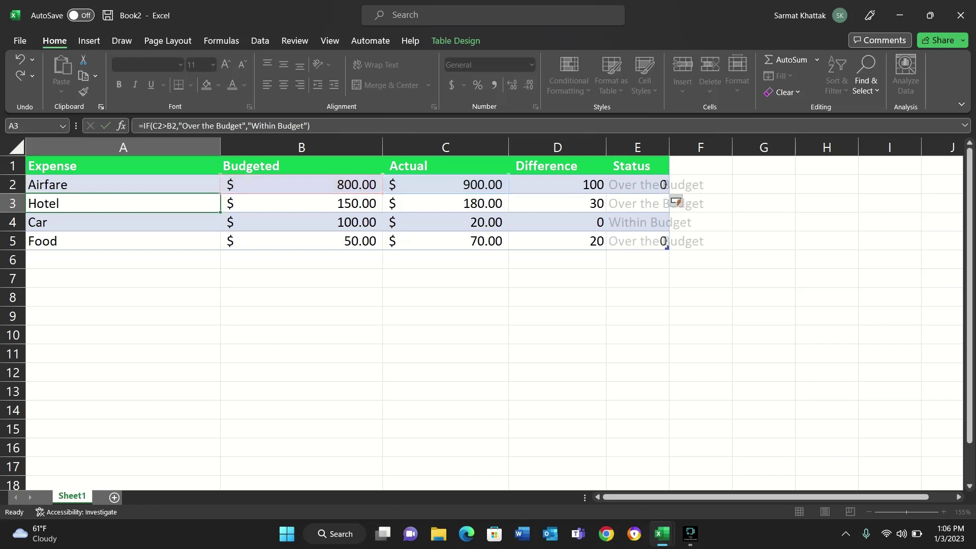
pyautogui.moveTo(669, 148); pyautogui.dragTo(748, 147)
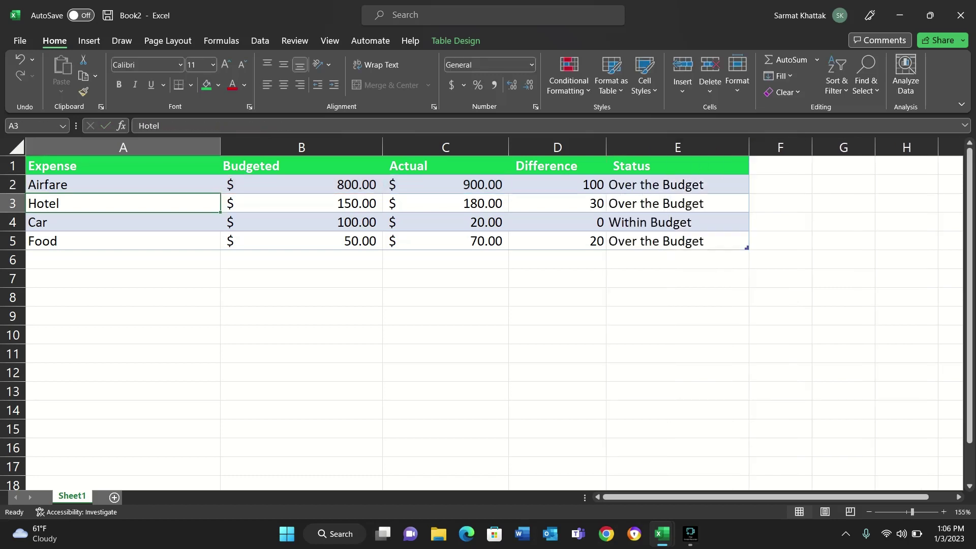
# - Review the Status formulas in E2:E5 and compare the Airfare status with its budgeted and actual amounts
pyautogui.click(678, 185)
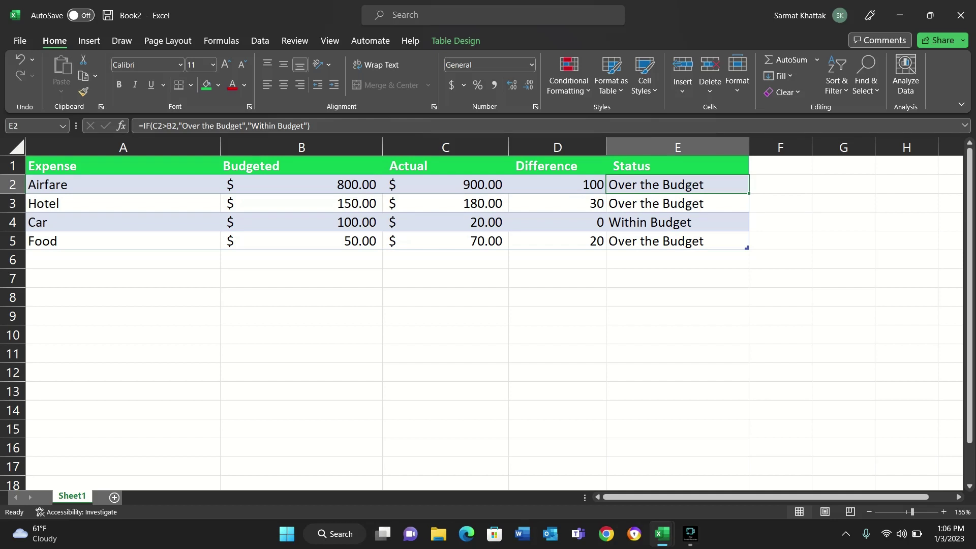
pyautogui.click(677, 204)
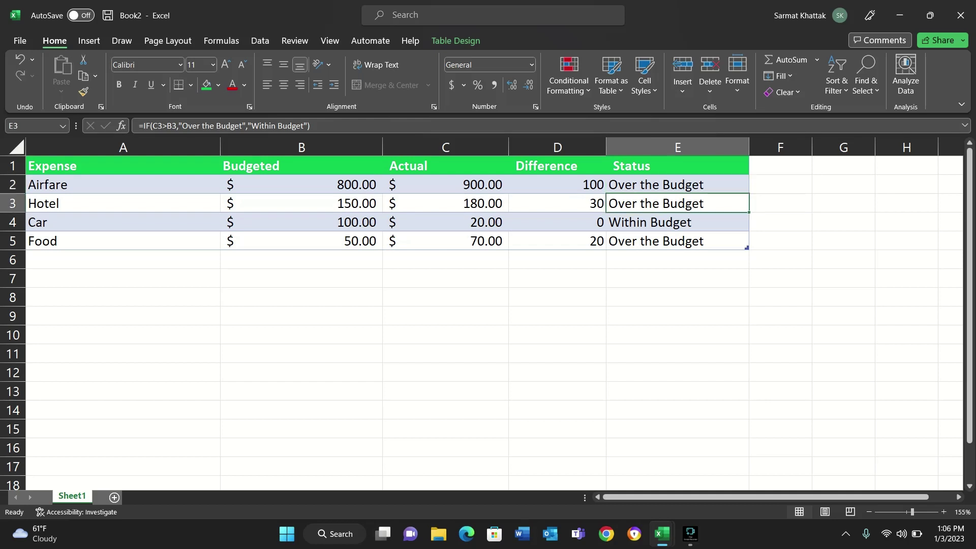
pyautogui.click(678, 222)
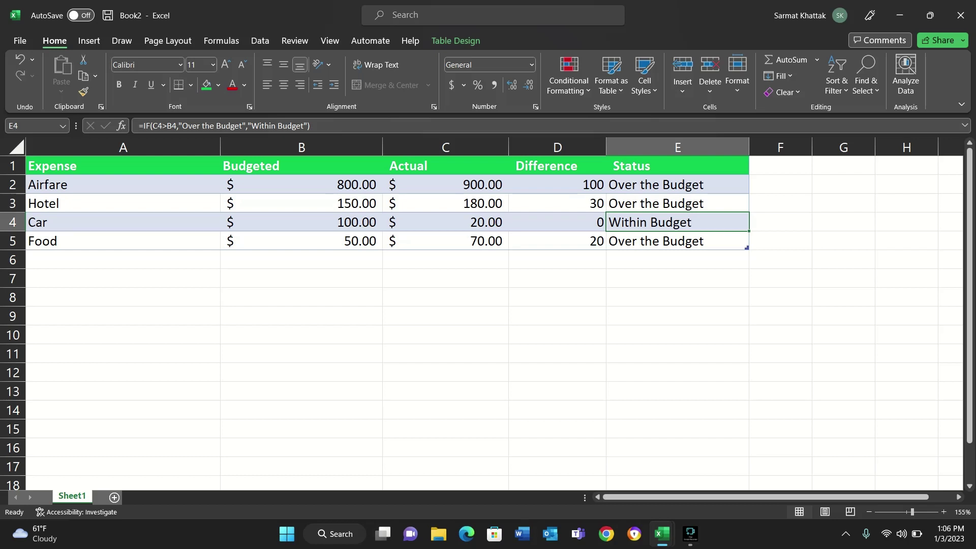
pyautogui.click(678, 241)
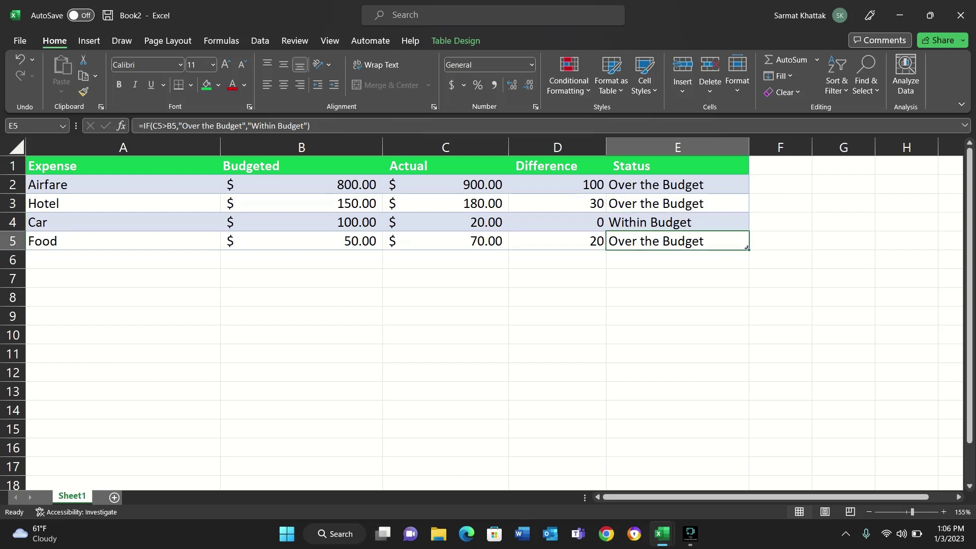
pyautogui.click(445, 185)
pyautogui.click(302, 184)
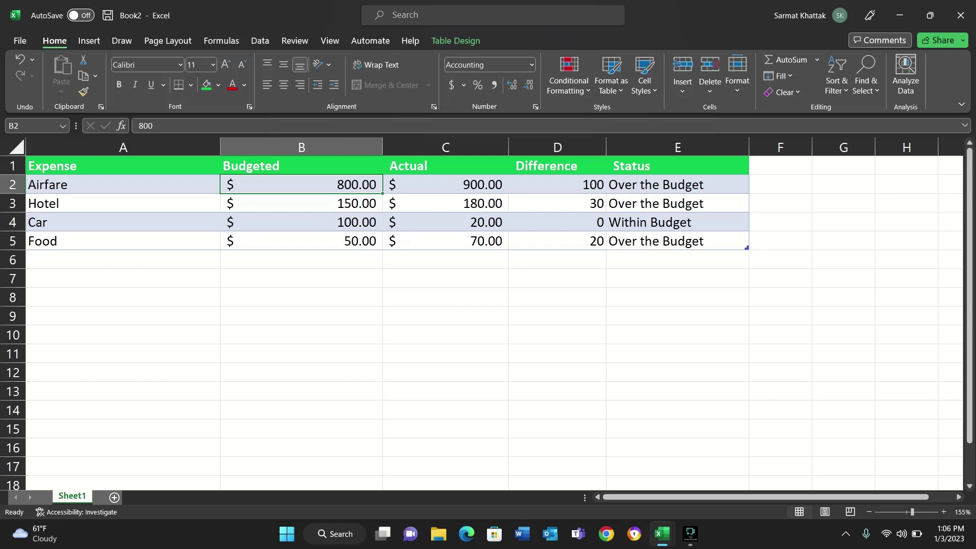
pyautogui.click(678, 185)
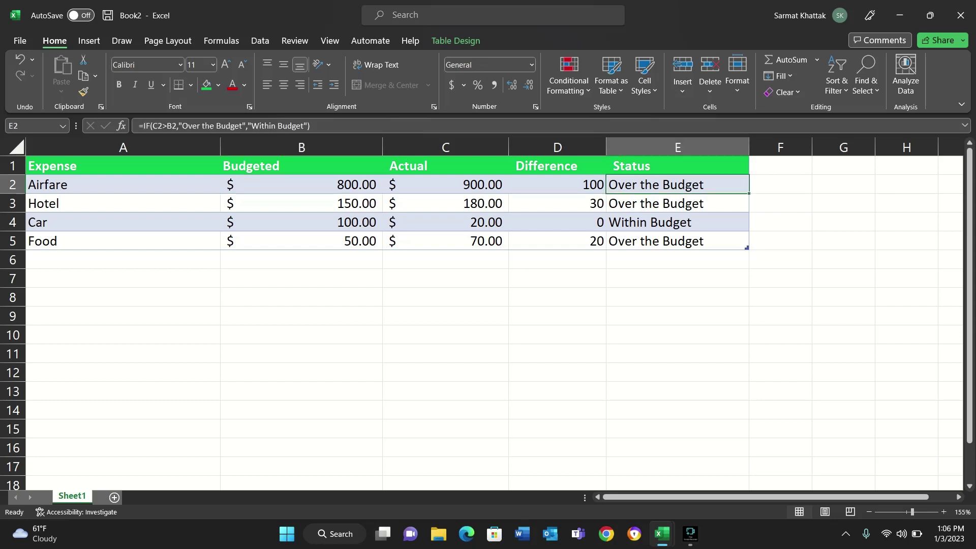
pyautogui.click(445, 184)
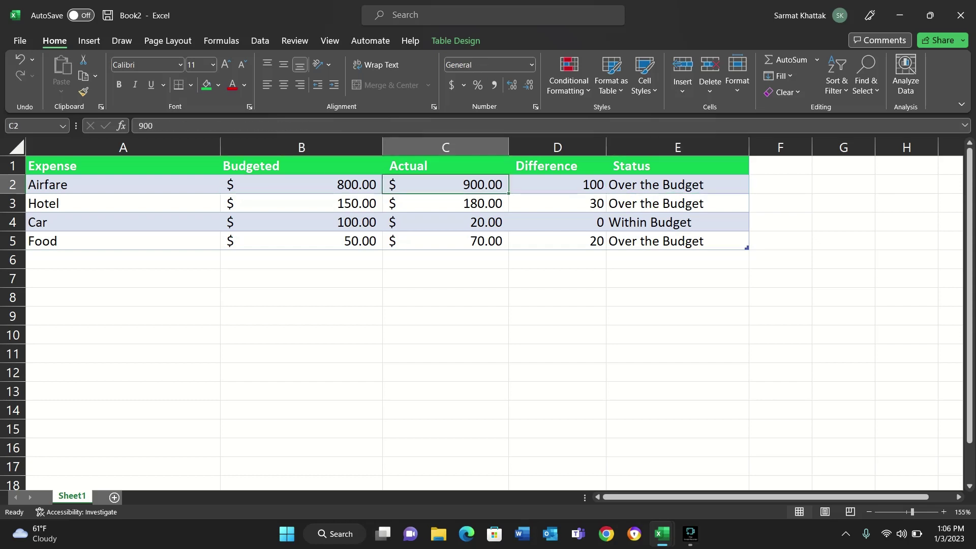
pyautogui.click(677, 185)
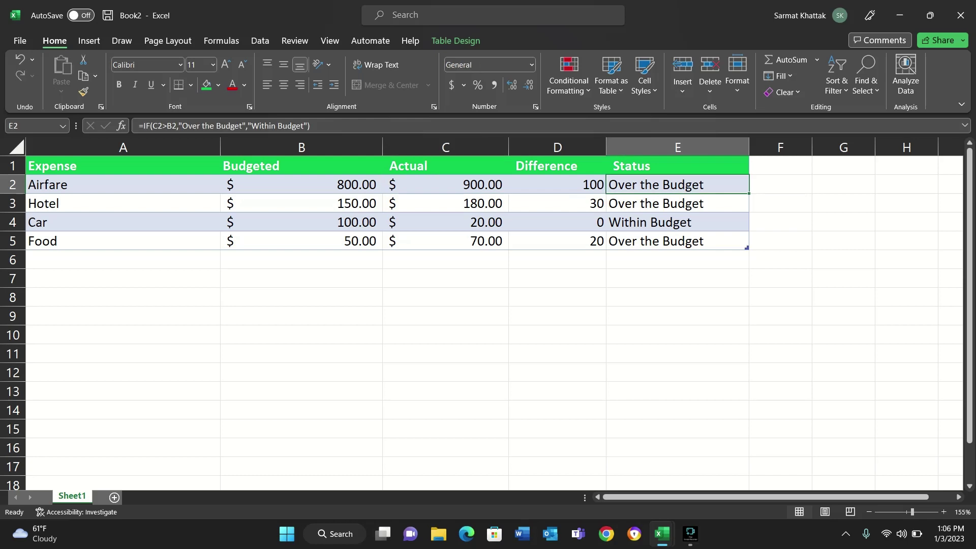
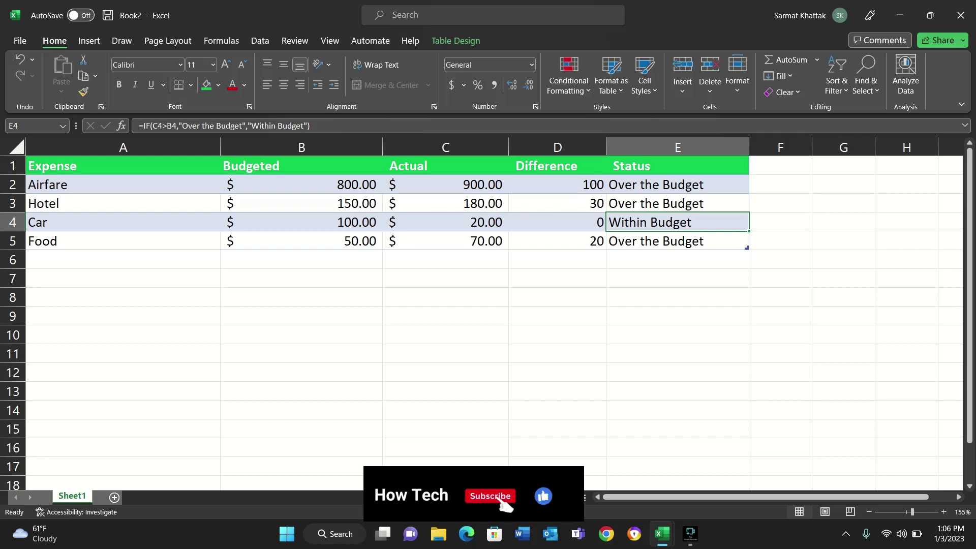
# - Extend the expense table by one column from the Status header into F1 and rename the new header as Yes/No
pyautogui.click(678, 166)
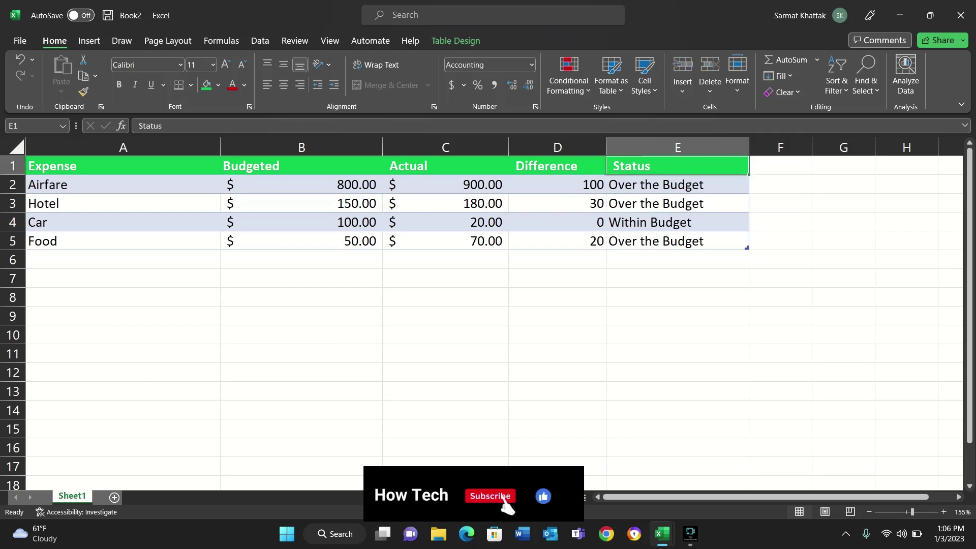
pyautogui.moveTo(749, 174); pyautogui.dragTo(781, 171)
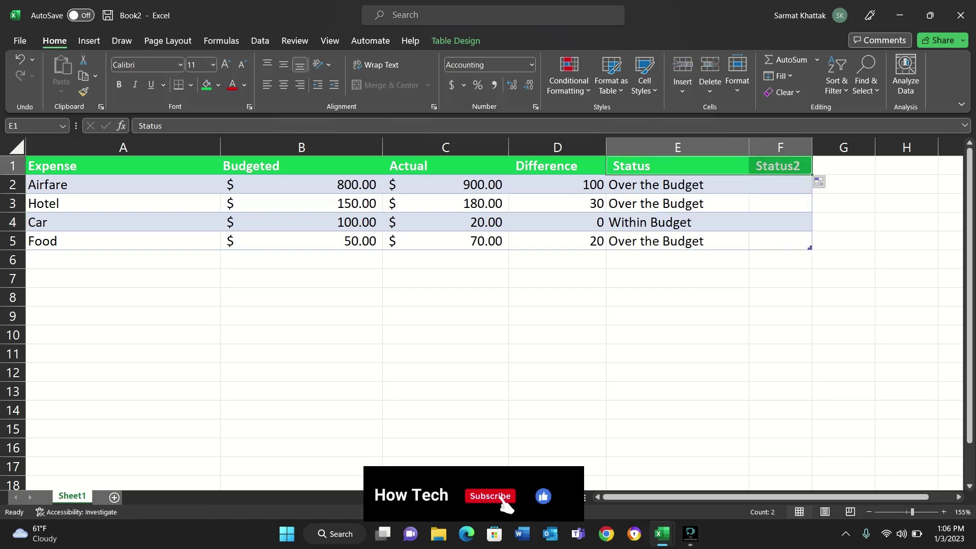
pyautogui.click(780, 166)
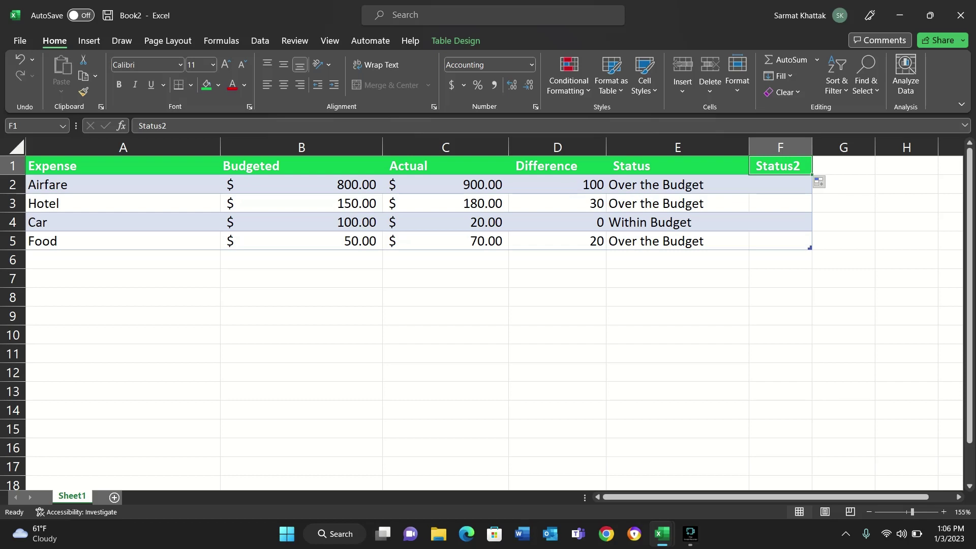
pyautogui.doubleClick(772, 167)
pyautogui.doubleClick(772, 167)
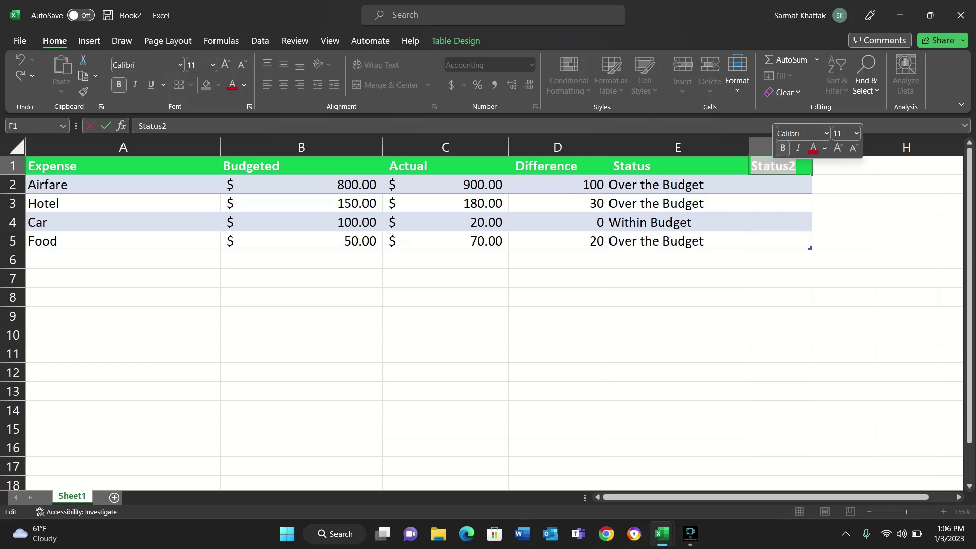
pyautogui.press('BackSpace')
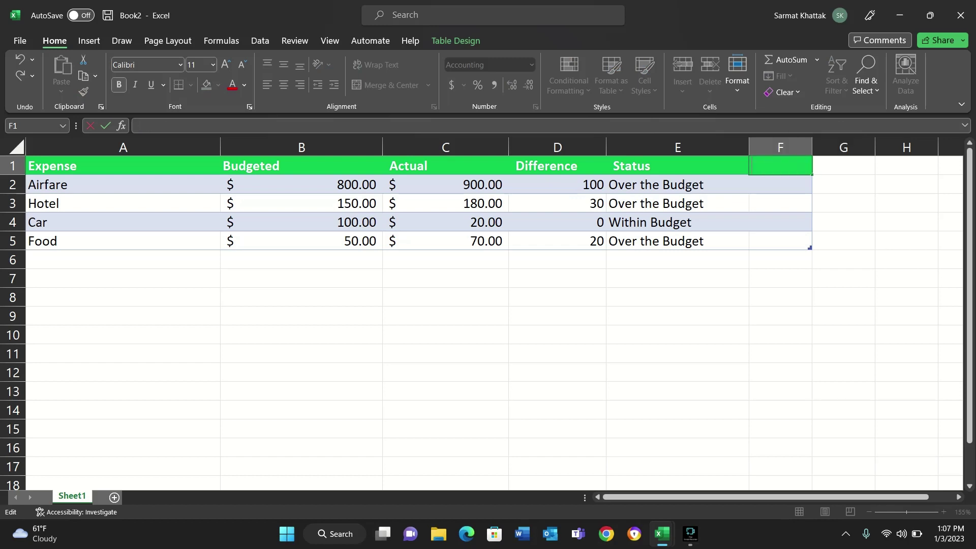
pyautogui.write('Yes/No')
pyautogui.press('Return')
pyautogui.write('+')
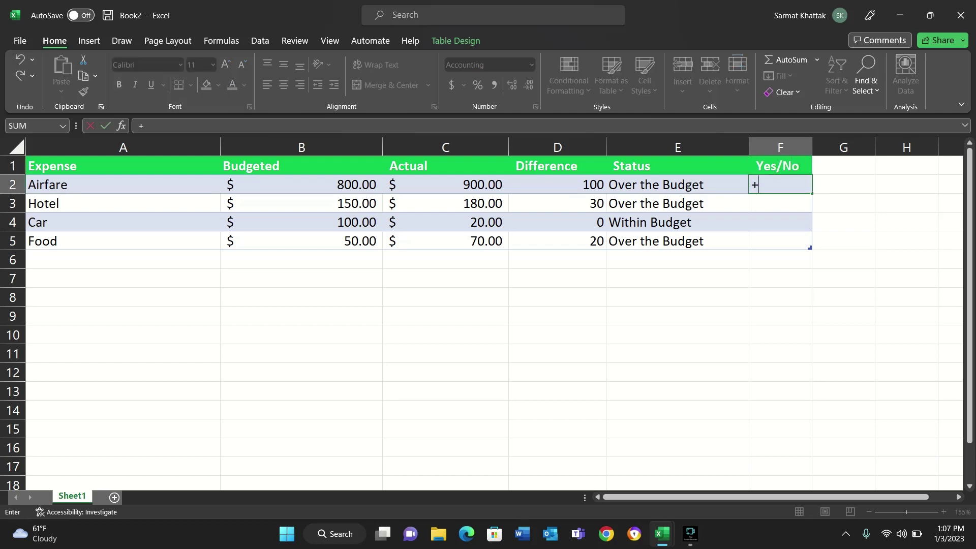
pyautogui.press('Escape')
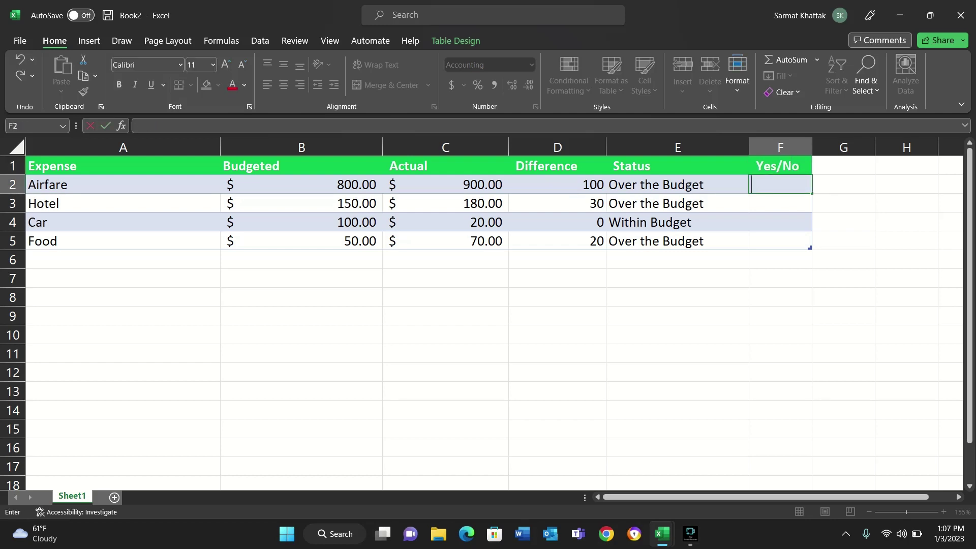
pyautogui.write('+')
pyautogui.press('Escape')
# - Enter the formula =IF(E2="Over the Budget","Yes","No") in cell F2 to fill the Yes/No column
pyautogui.write('=')
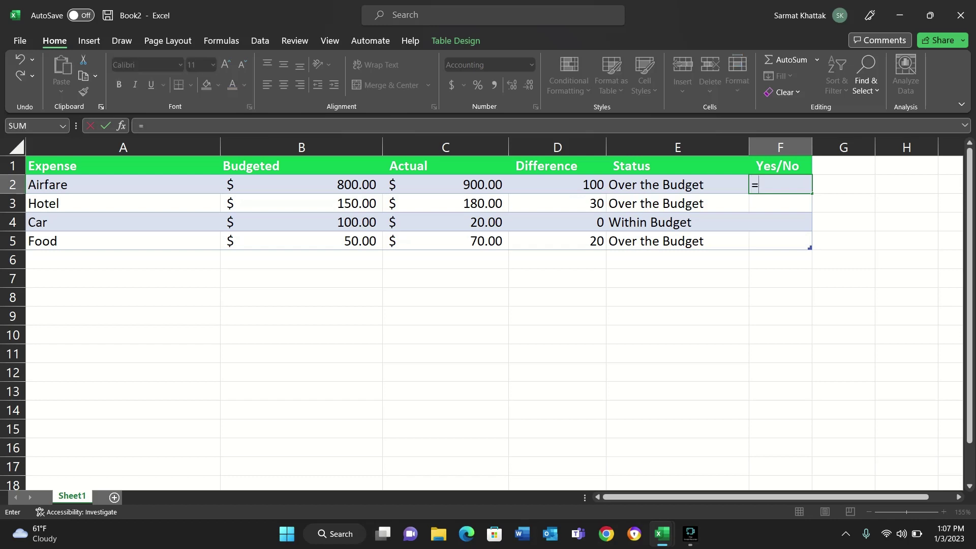
pyautogui.write('if(')
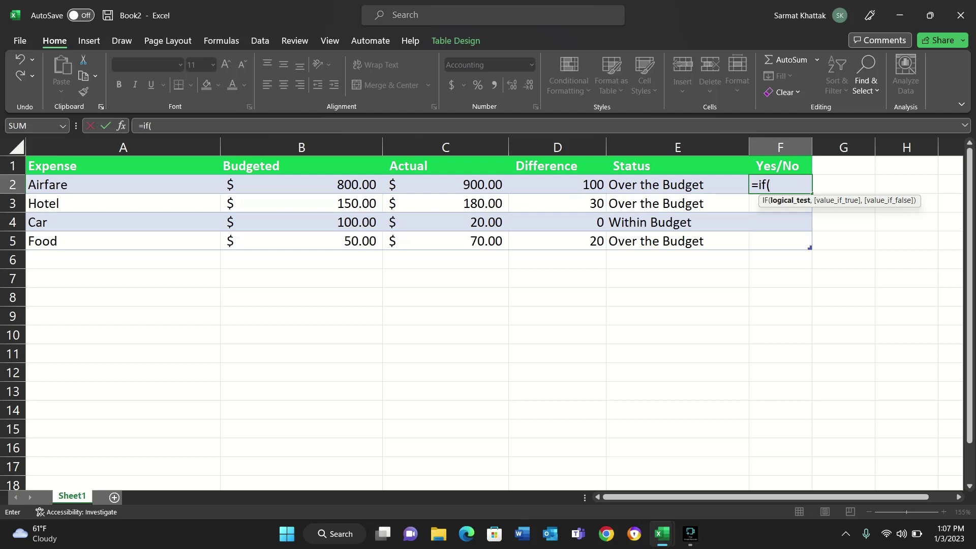
pyautogui.press('Left')
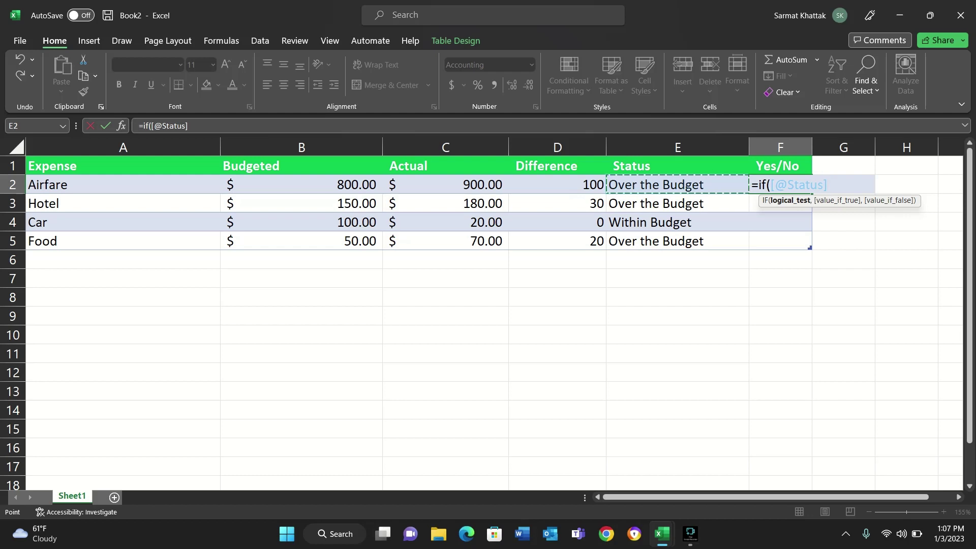
pyautogui.press('BackSpace')
pyautogui.press('BackSpace')
pyautogui.press('BackSpace')
pyautogui.press('BackSpace')
pyautogui.press('BackSpace')
pyautogui.press('BackSpace')
pyautogui.press('BackSpace')
pyautogui.press('BackSpace')
pyautogui.press('BackSpace')
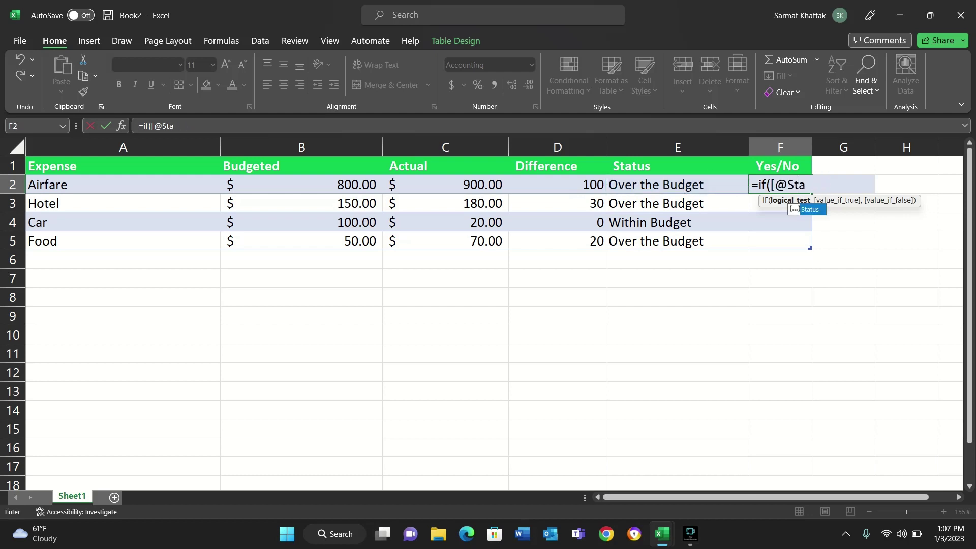
pyautogui.write('c')
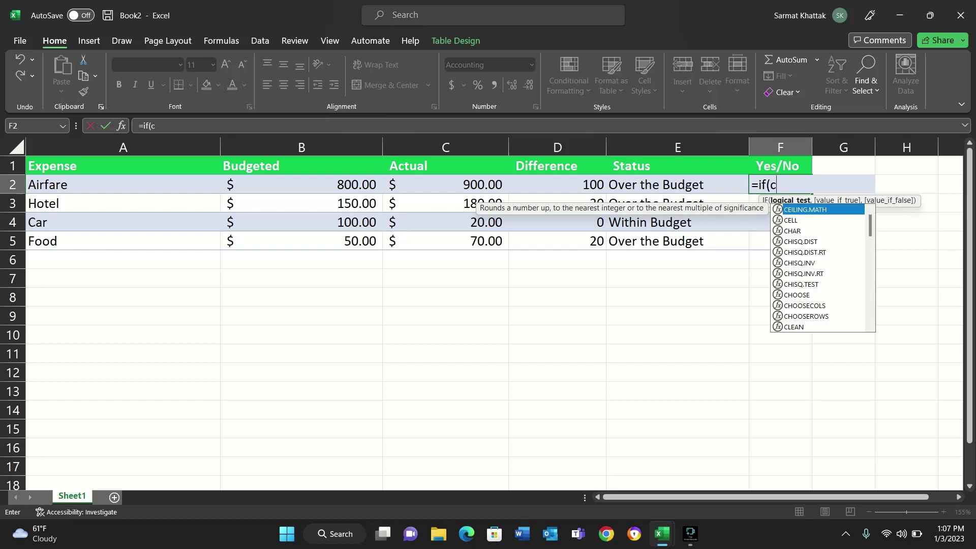
pyautogui.press('BackSpace')
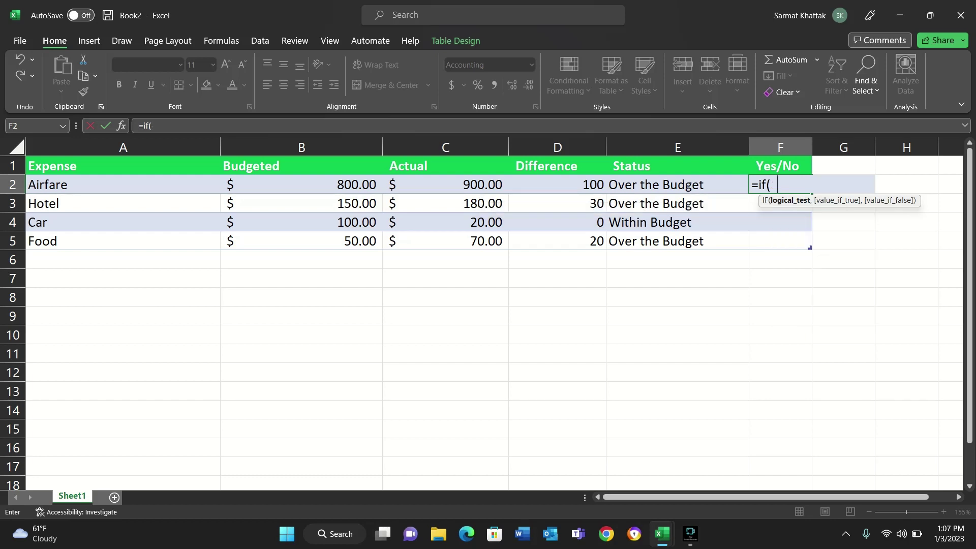
pyautogui.write('e2')
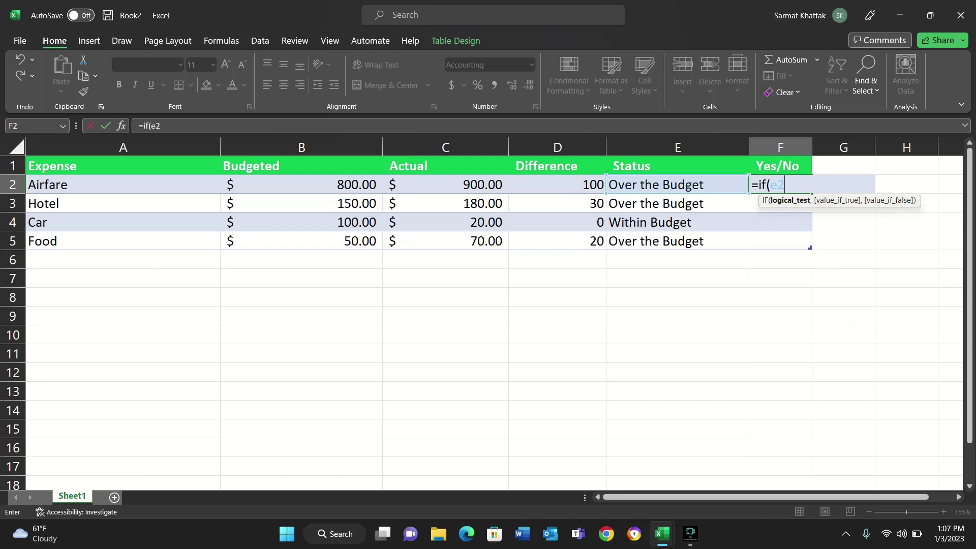
pyautogui.write('=""')
pyautogui.press('F2')
pyautogui.press('Left')
pyautogui.write('Over the B')
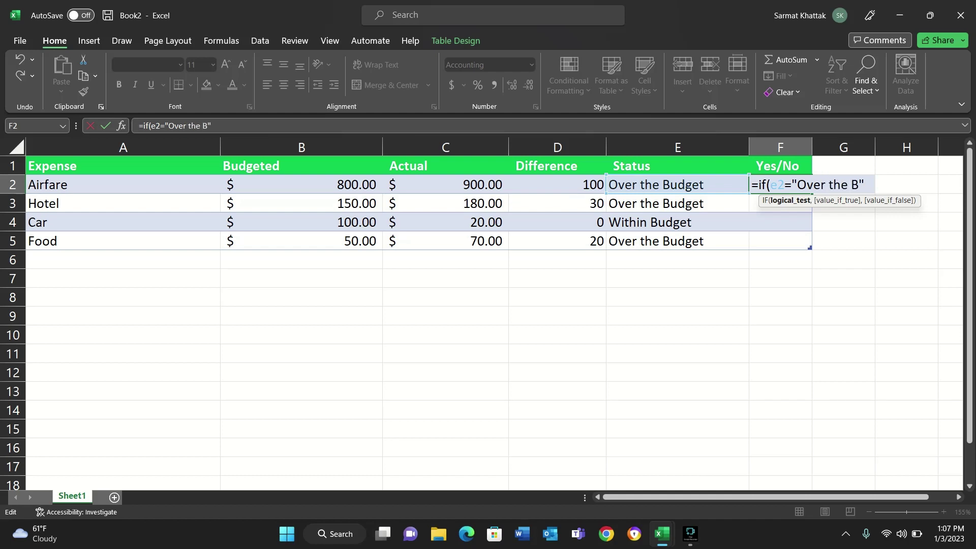
pyautogui.write('udget')
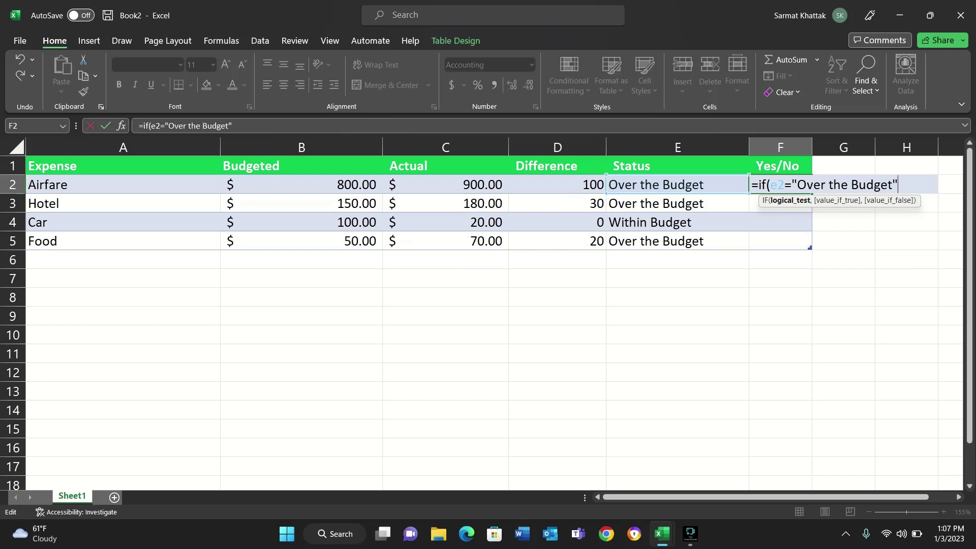
pyautogui.write('",')
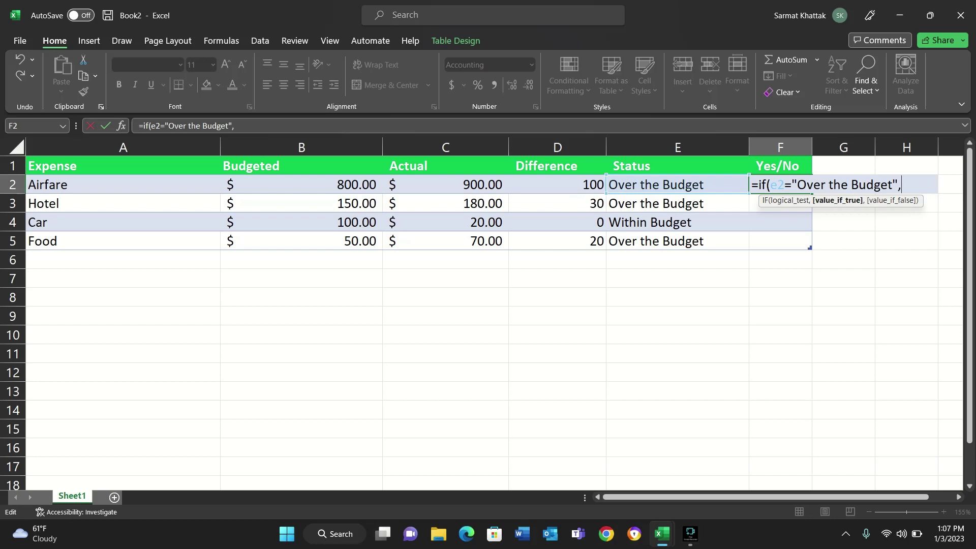
pyautogui.write('"Yes",')
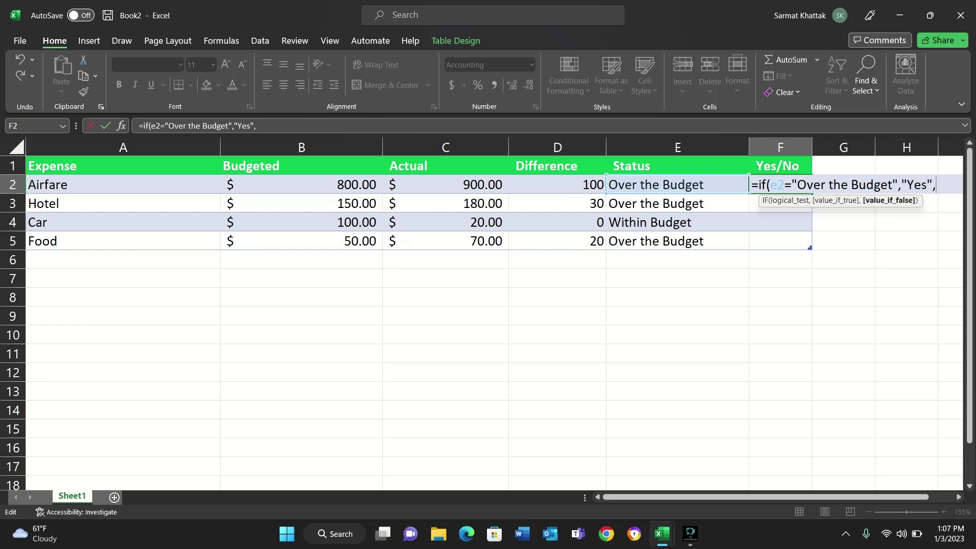
pyautogui.write('"No"')
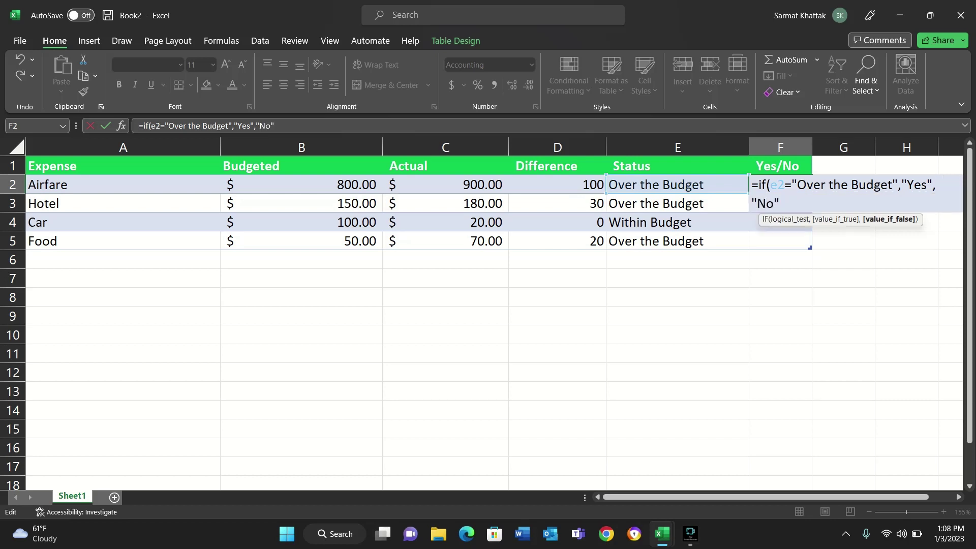
pyautogui.write(')')
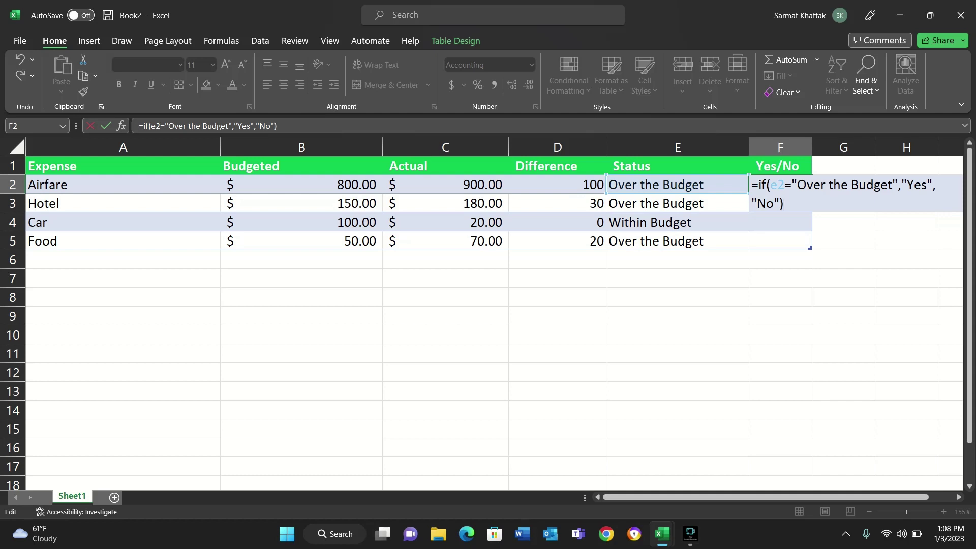
pyautogui.hotkey('ctrl', 'Return')
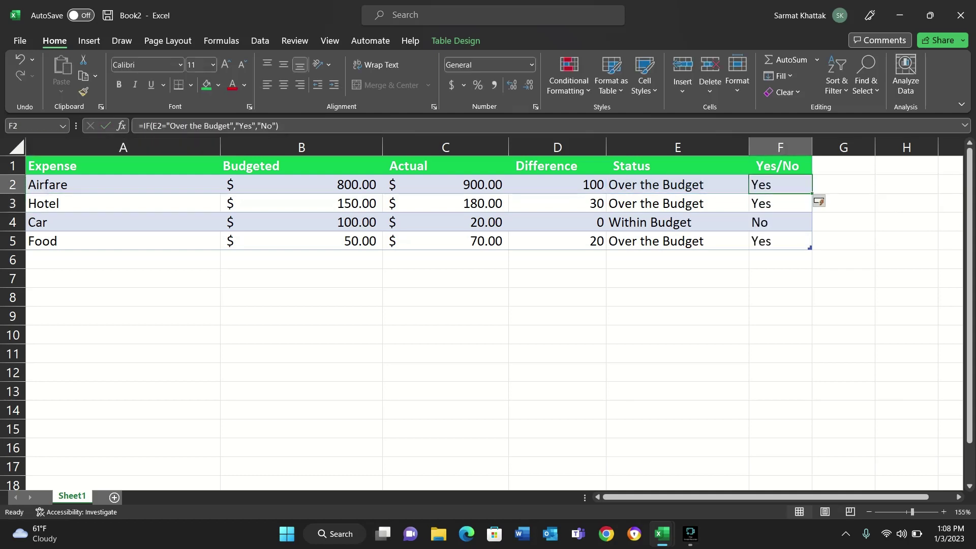
# - Review the Yes/No formulas in column F against the Status values in column E for each expense
pyautogui.click(678, 185)
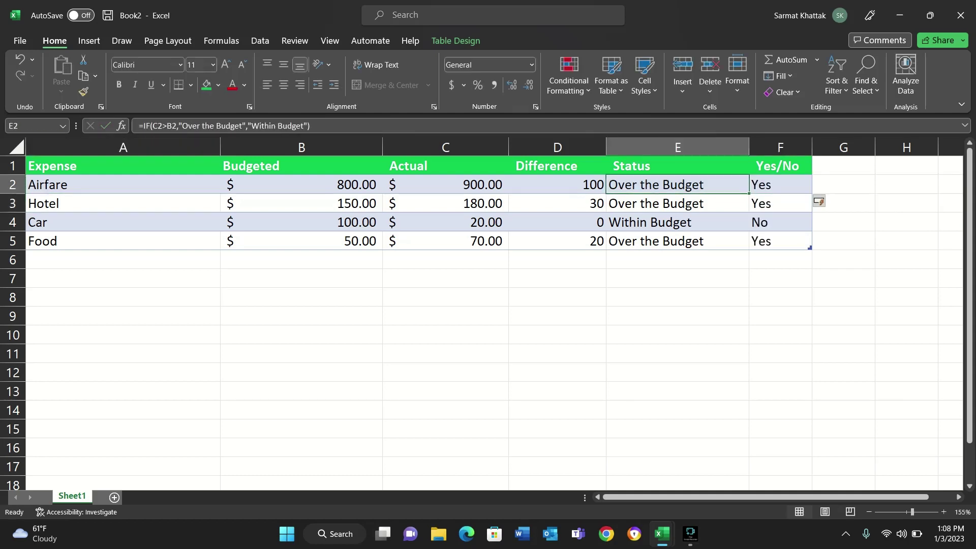
pyautogui.click(780, 184)
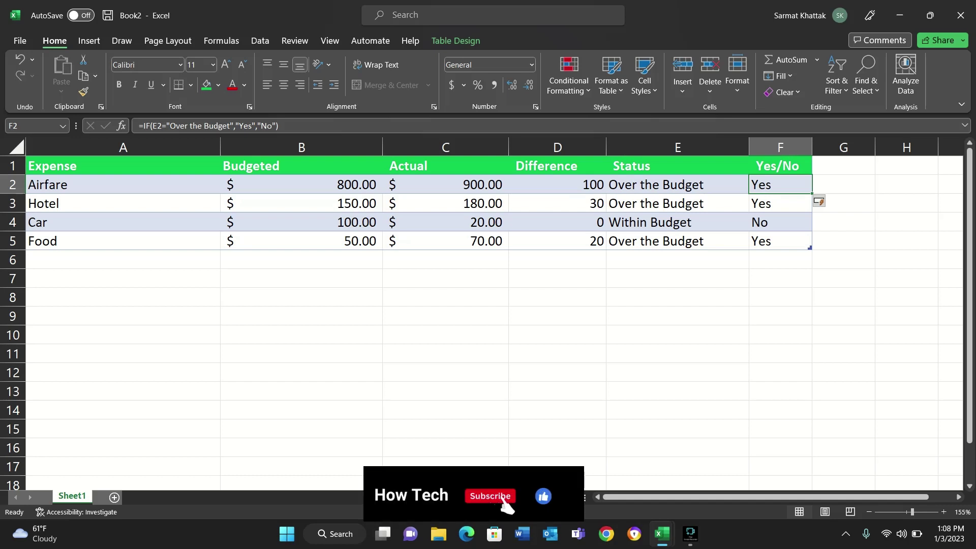
pyautogui.click(678, 203)
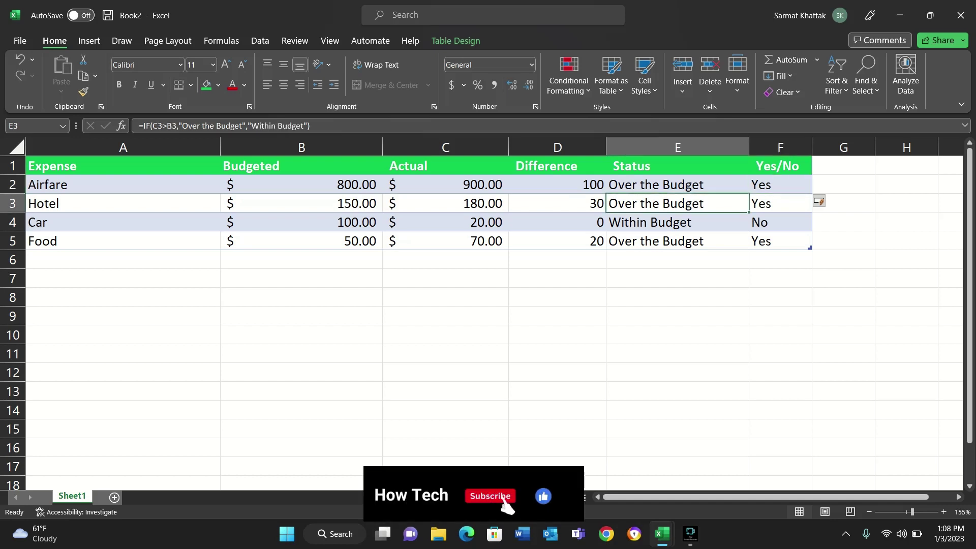
pyautogui.click(677, 223)
pyautogui.click(780, 223)
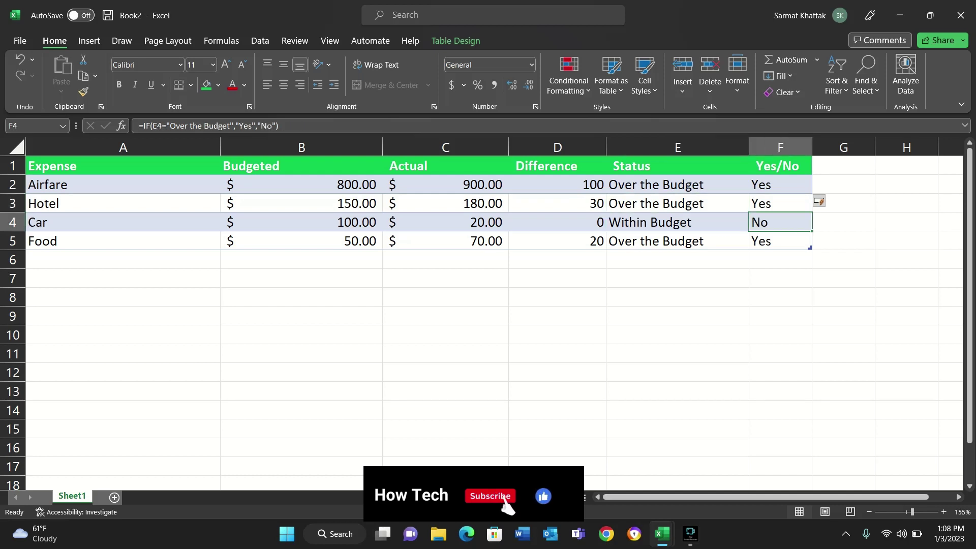
pyautogui.click(781, 241)
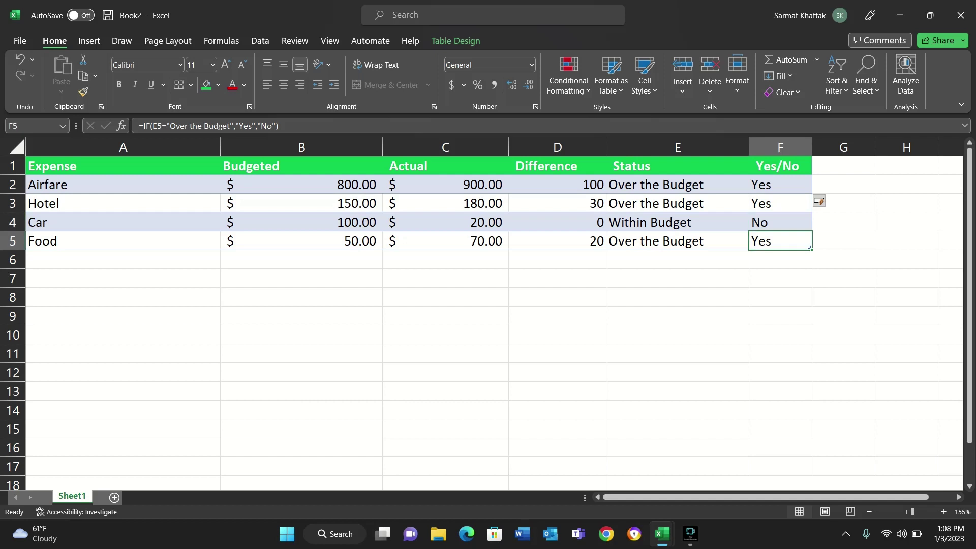
pyautogui.click(678, 241)
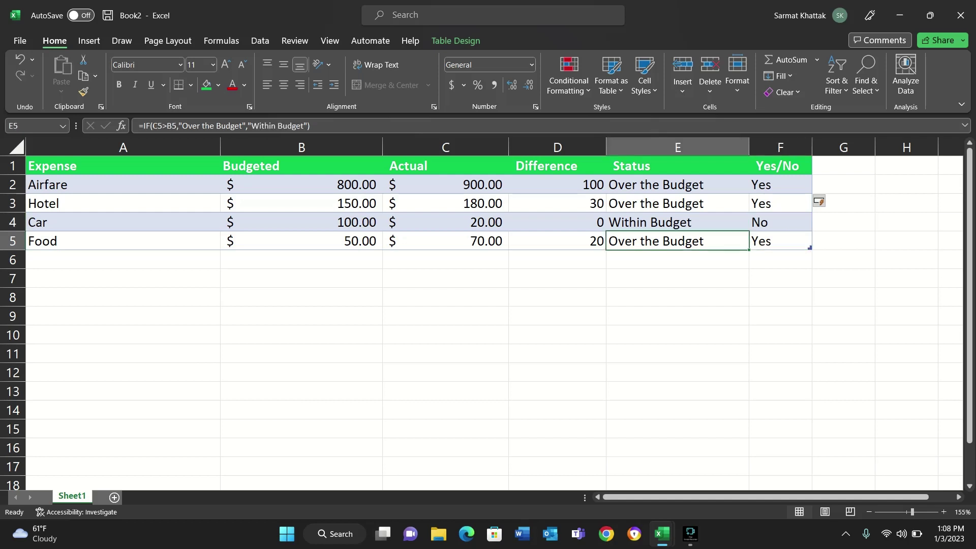
pyautogui.click(780, 241)
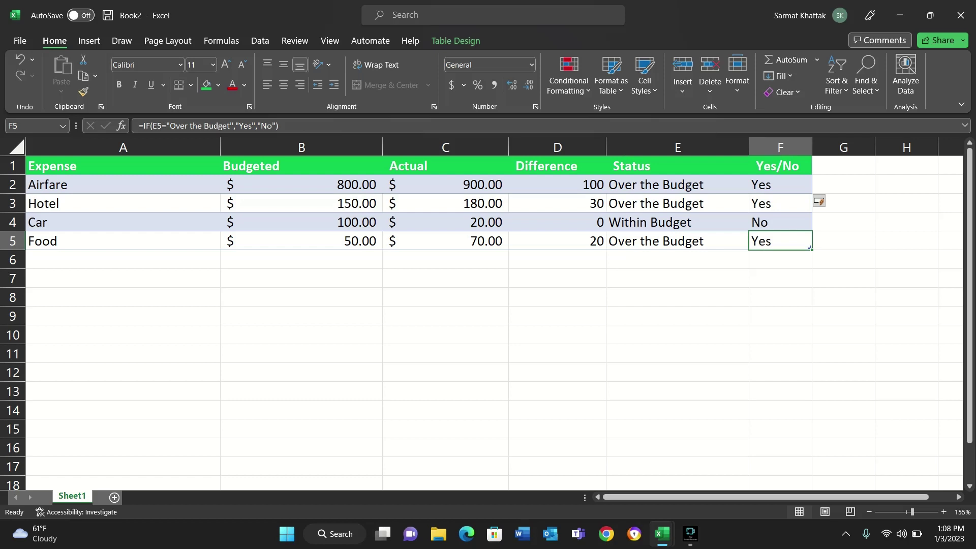
# - Total the Budgeted amounts B2:B5 in cell B10 with the formula =SUM(Table1[[Budgeted ]])
pyautogui.doubleClick(301, 335)
pyautogui.write('=')
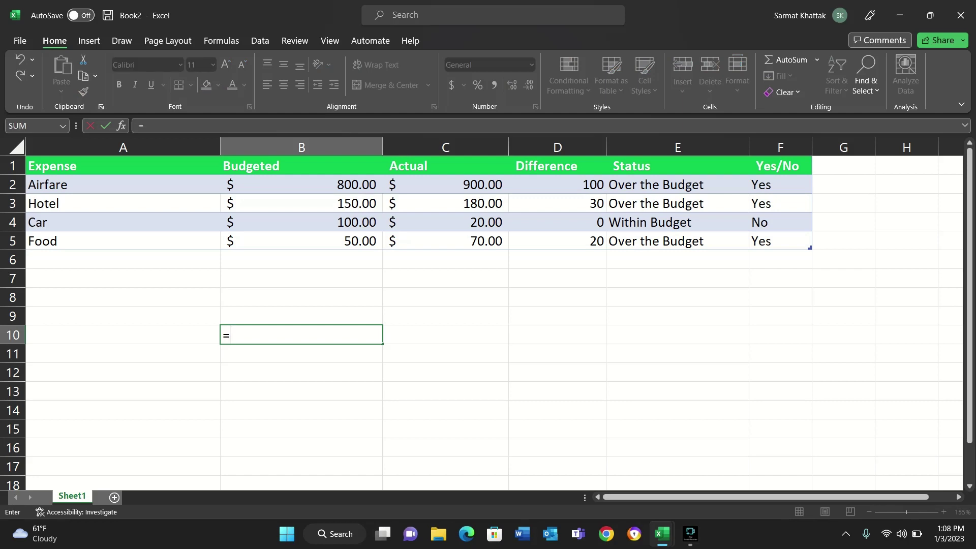
pyautogui.write('Sum')
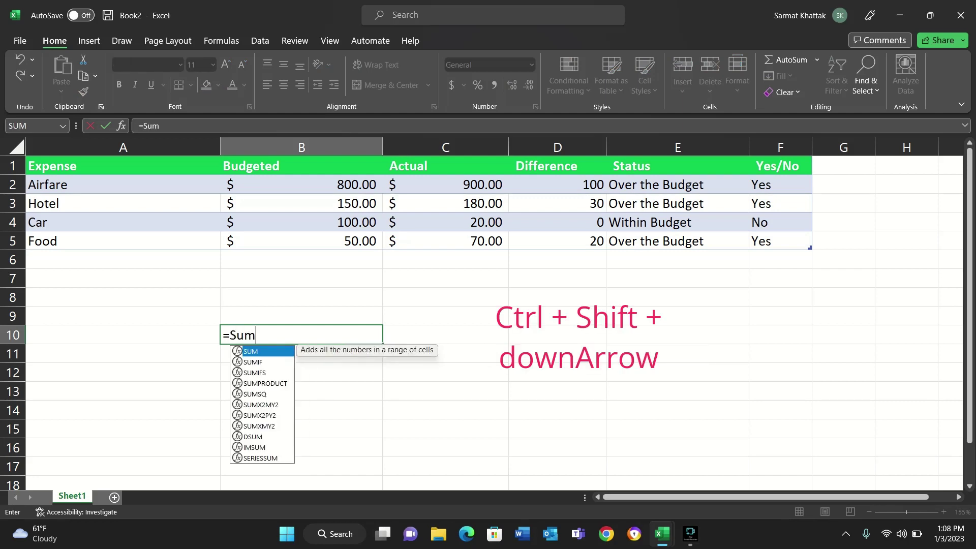
pyautogui.write('(')
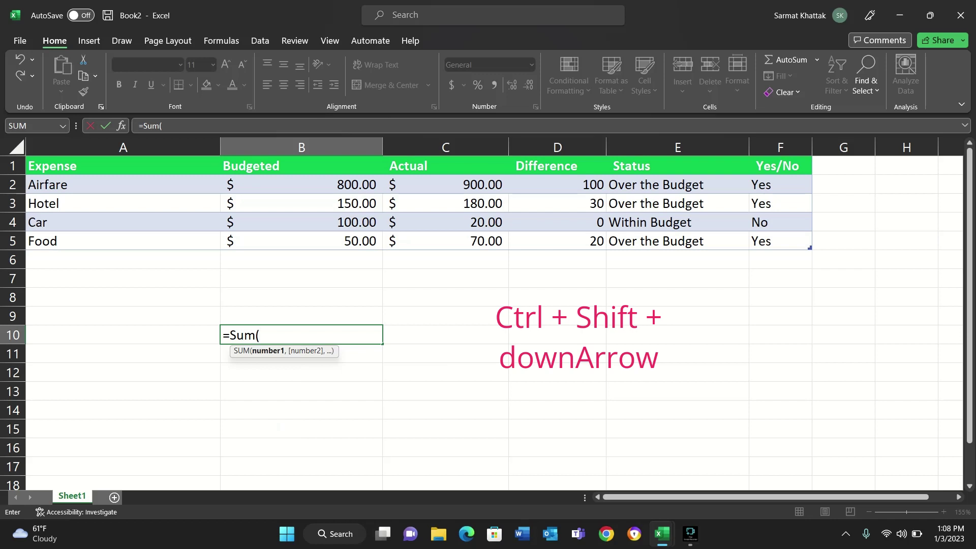
pyautogui.click(302, 184)
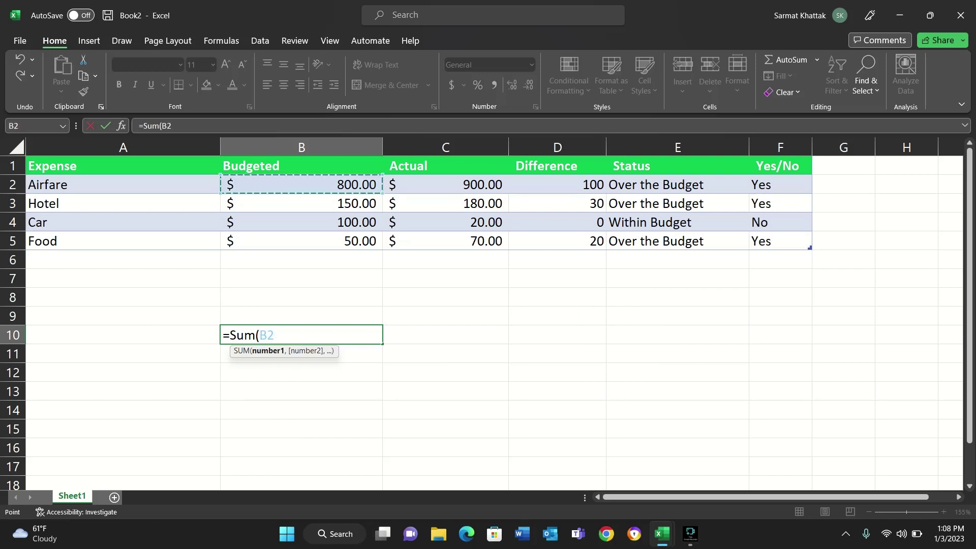
pyautogui.hotkey('ctrl', 'shift', 'Down')
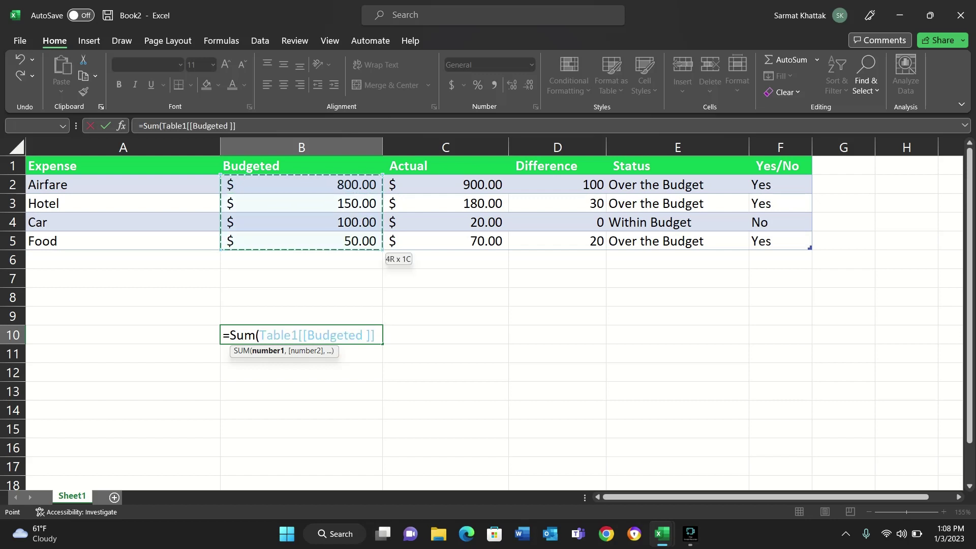
pyautogui.write(')')
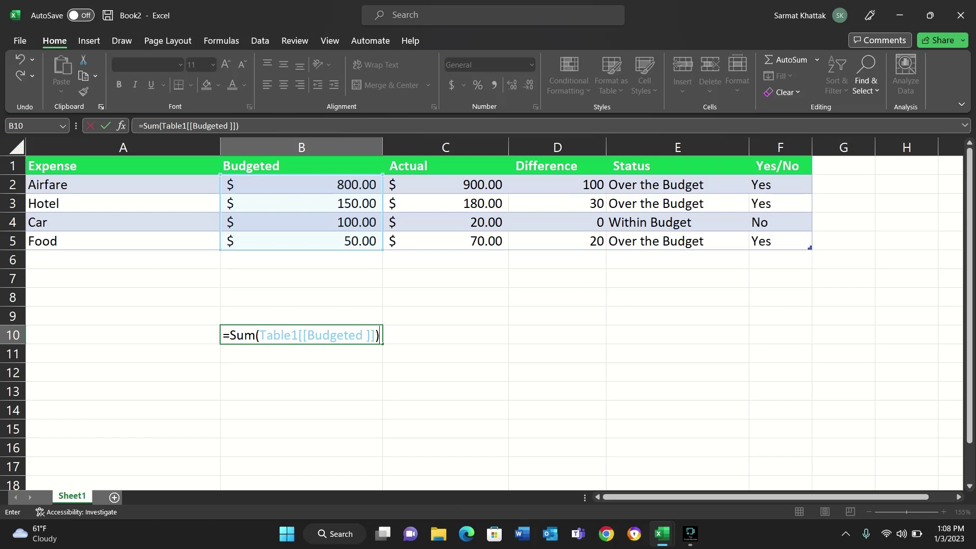
pyautogui.press('Tab')
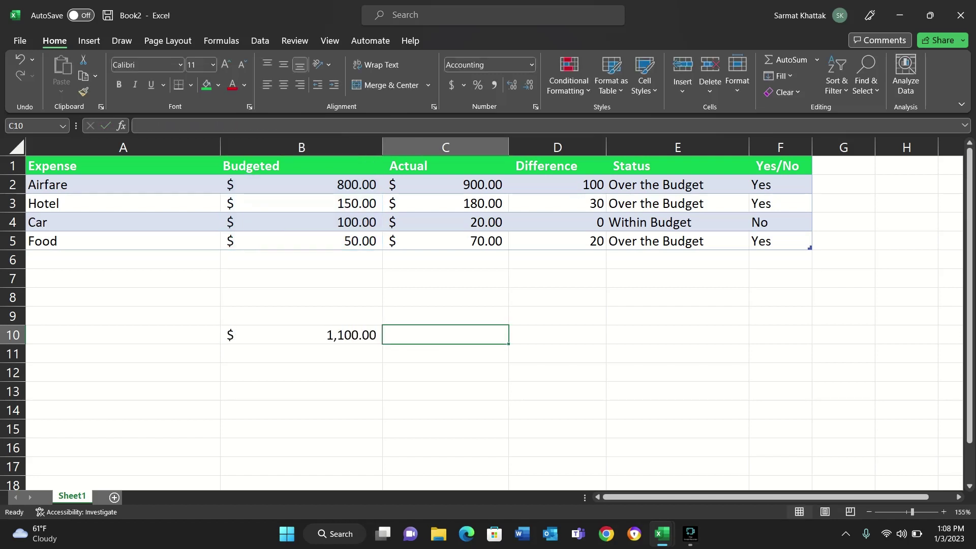
# - Label the Budgeted total by entering Total Budget in cell A10
pyautogui.press('Left')
pyautogui.doubleClick(123, 335)
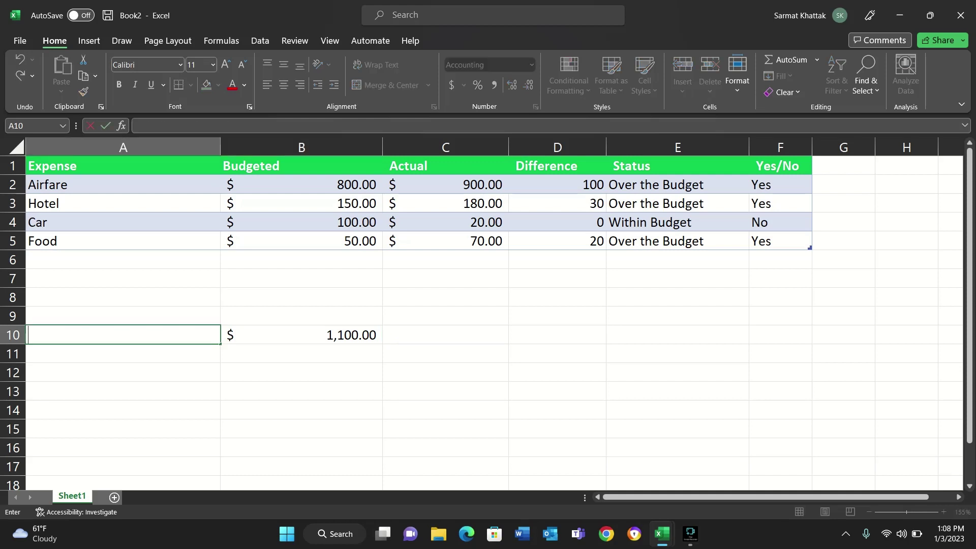
pyautogui.write('Total ')
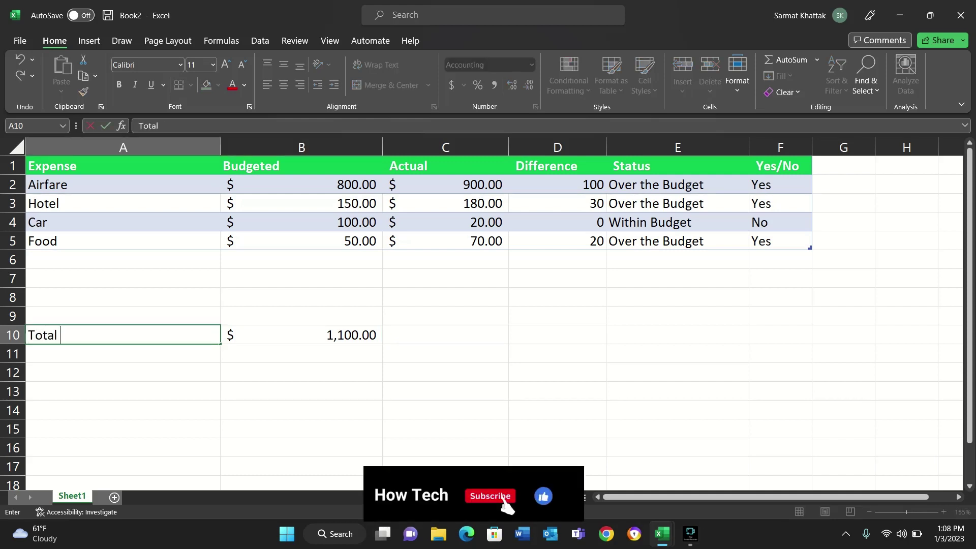
pyautogui.write('B udget')
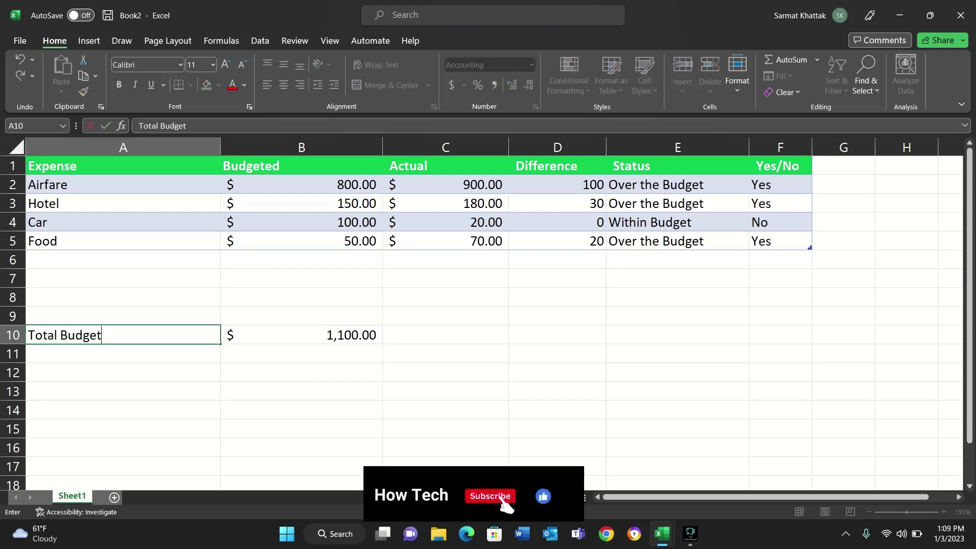
pyautogui.press('Tab')
pyautogui.press('Tab')
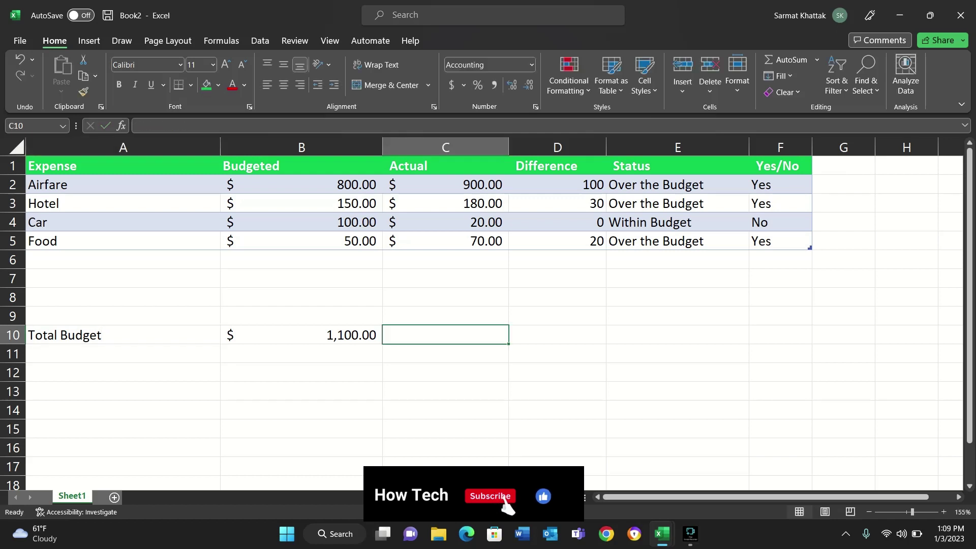
# - Enter the label Actual Money Spent in cell A11, directly below Total Budget
pyautogui.press('Return')
pyautogui.write('Actual')
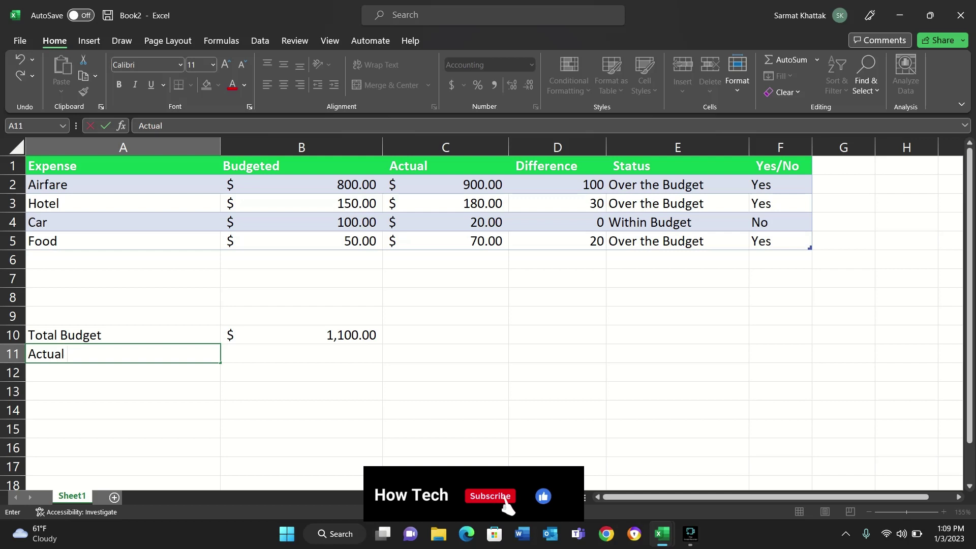
pyautogui.write(' Mond')
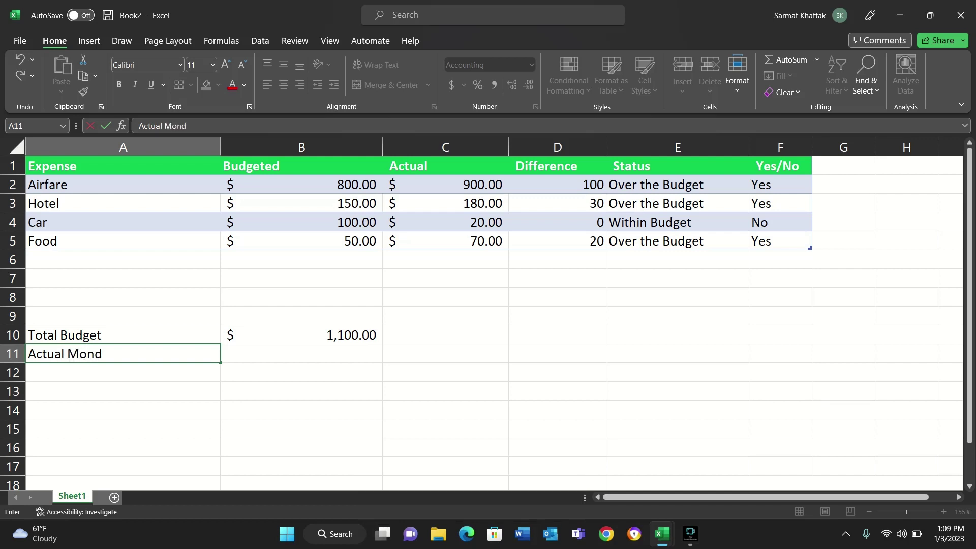
pyautogui.press('BackSpace')
pyautogui.write('ey Spent')
pyautogui.press('Tab')
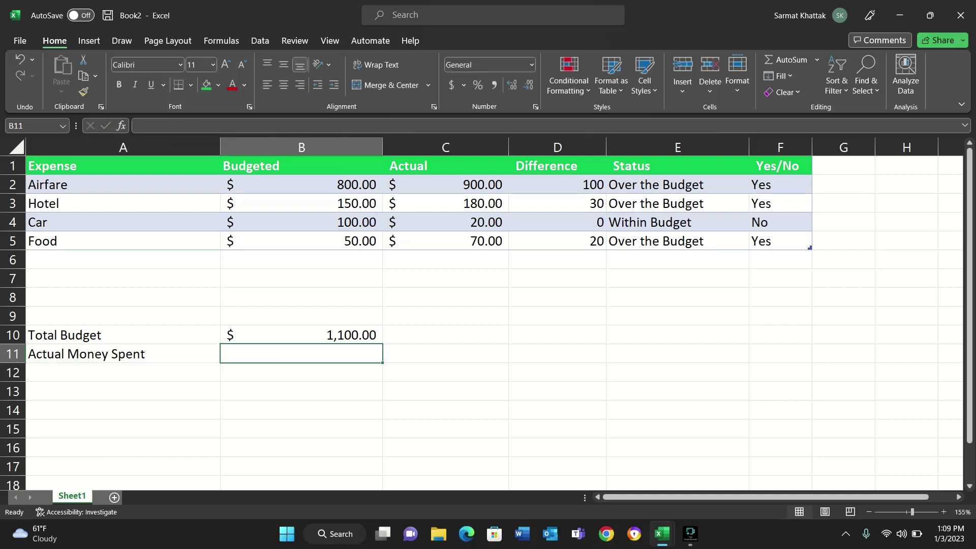
# - Total the Actual amounts C2:C5 in cell B11 with =SUM(Table1[[Actual ]]) and compare it with the budget total in B10
pyautogui.write('=sum')
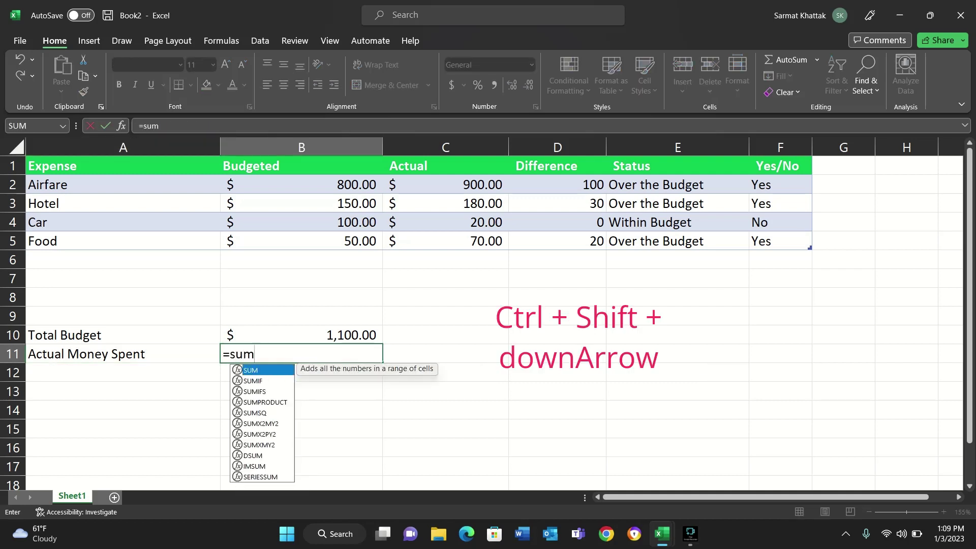
pyautogui.press('Tab')
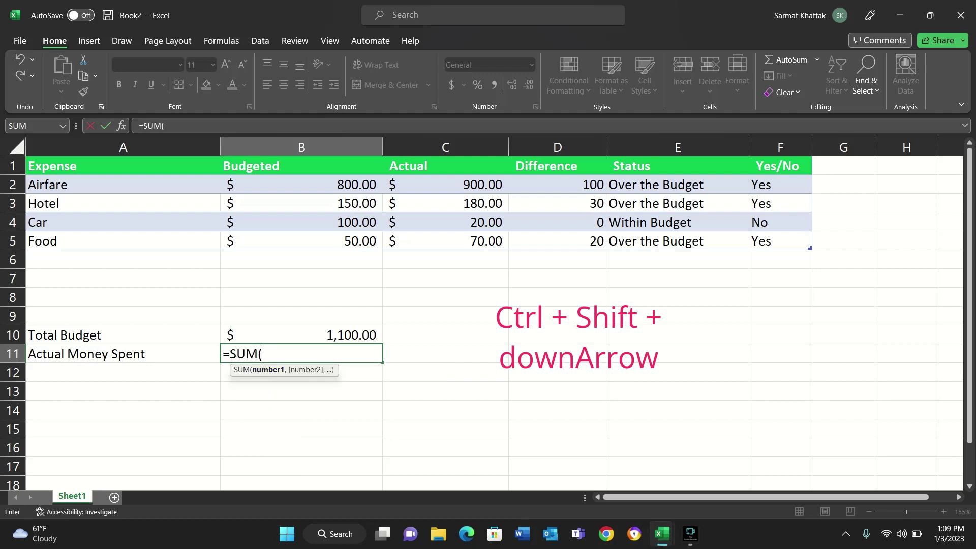
pyautogui.click(446, 184)
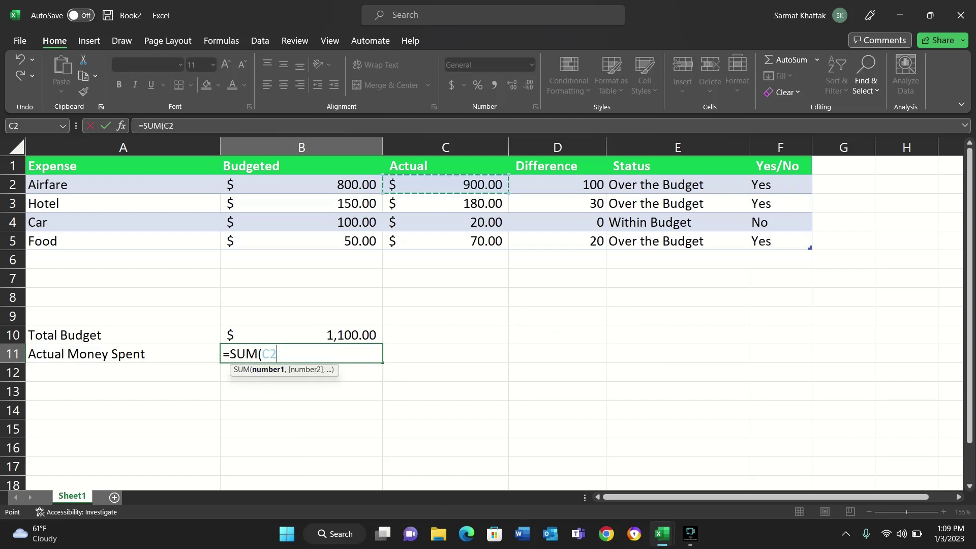
pyautogui.hotkey('ctrl', 'shift', 'Down')
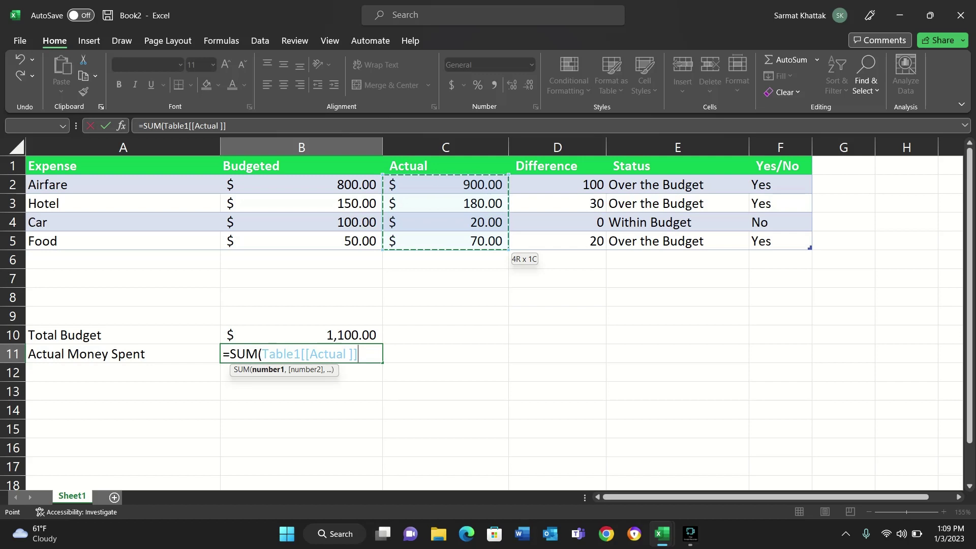
pyautogui.write(')')
pyautogui.press('Tab')
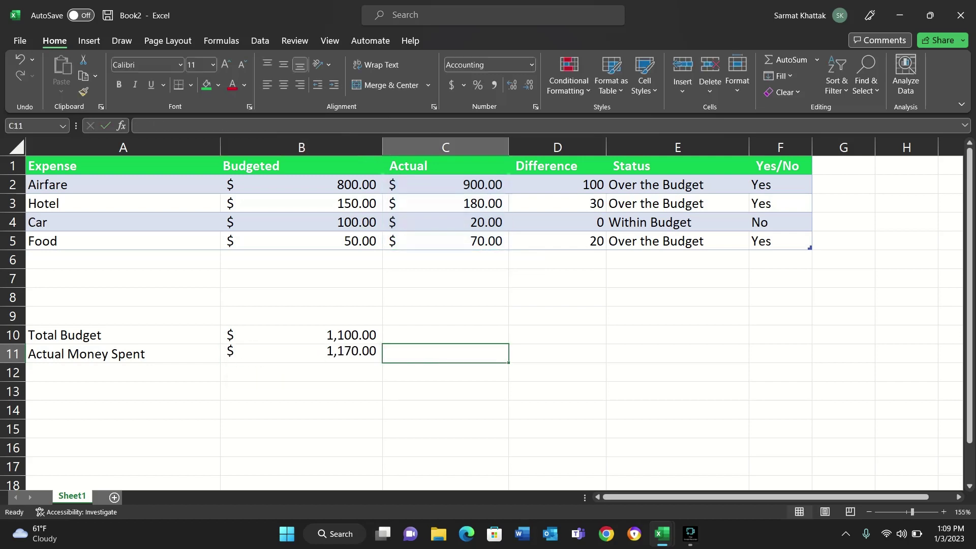
pyautogui.click(301, 335)
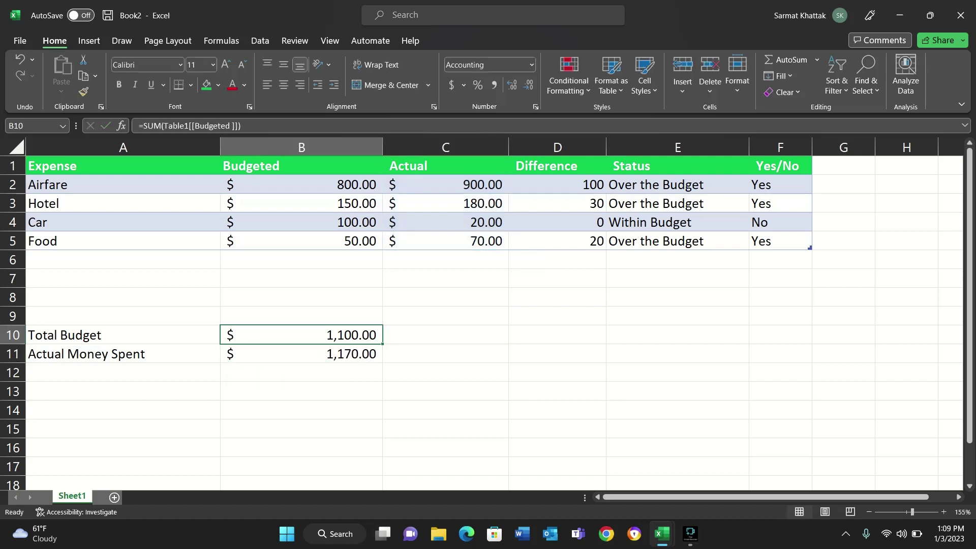
pyautogui.click(301, 354)
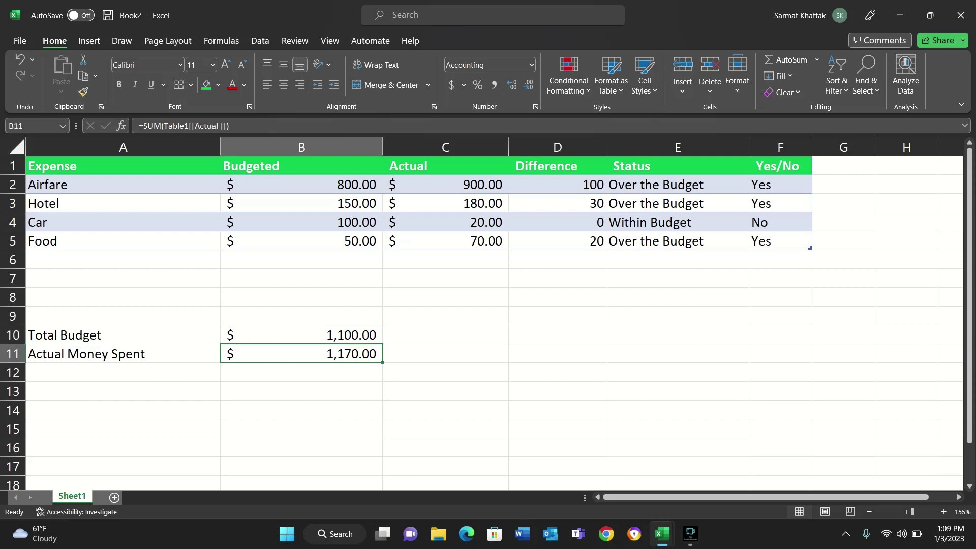